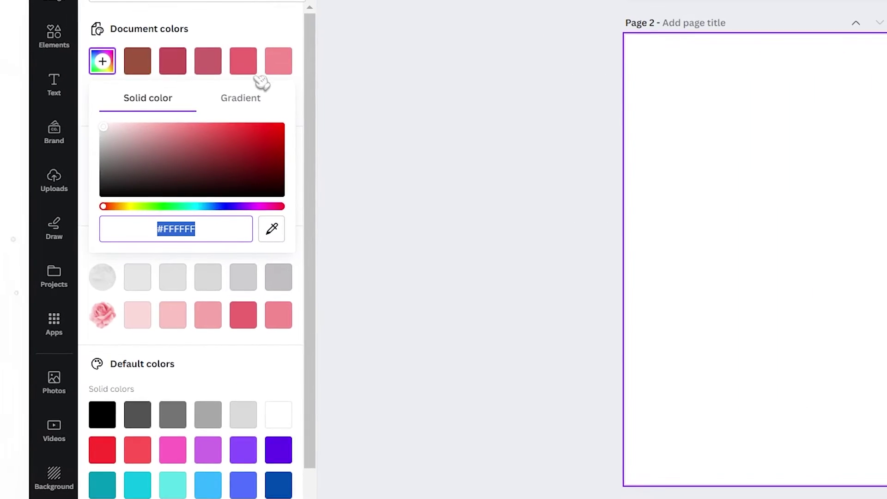
# - Fill the page 2 background with a linear gradient from pink #FABFBF to white #FFFFFF
pyautogui.click(169, 314)
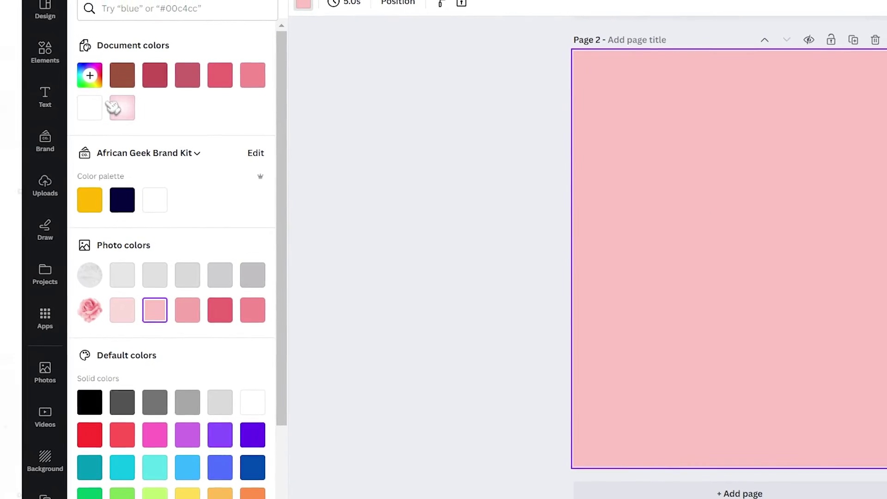
pyautogui.click(92, 72)
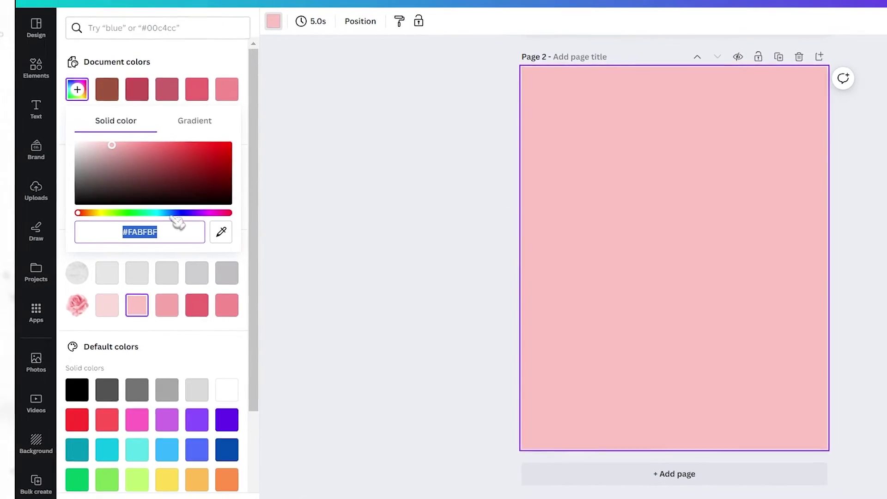
pyautogui.click(189, 125)
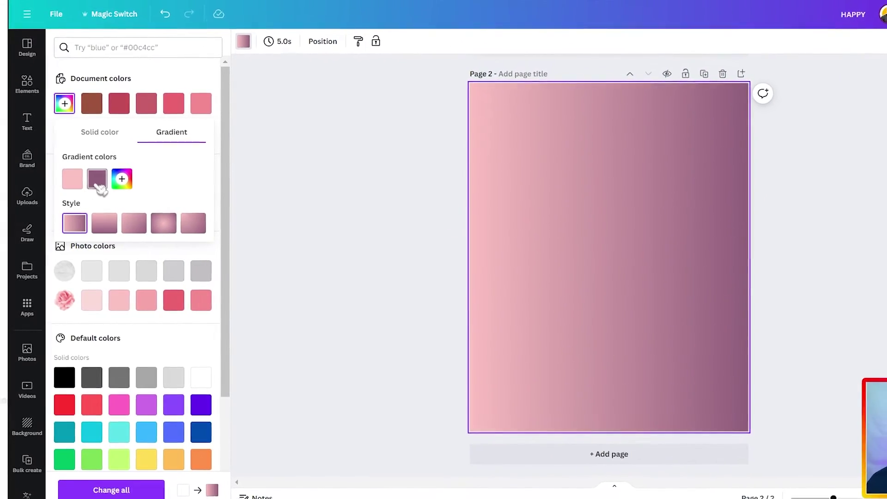
pyautogui.click(95, 184)
pyautogui.moveTo(132, 229); pyautogui.dragTo(78, 193)
pyautogui.click(146, 185)
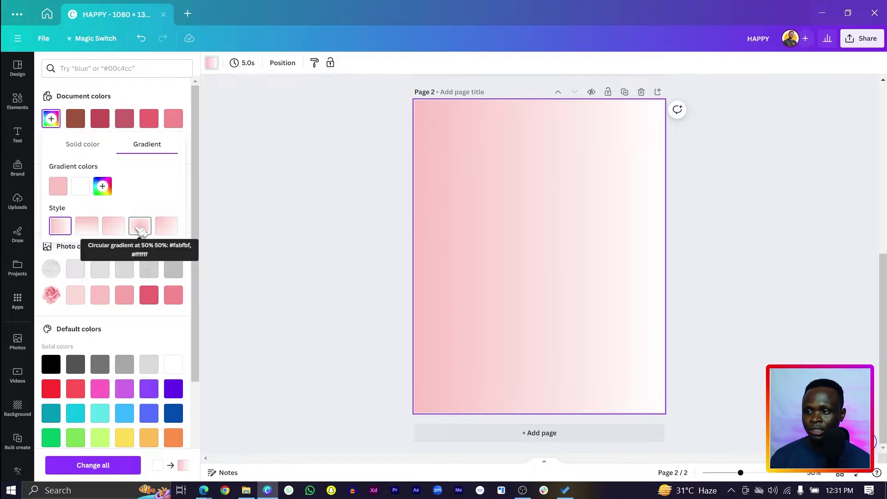
# - Make the background gradient circular and reorder its colours so white is in the centre and pink at the edges
pyautogui.click(140, 226)
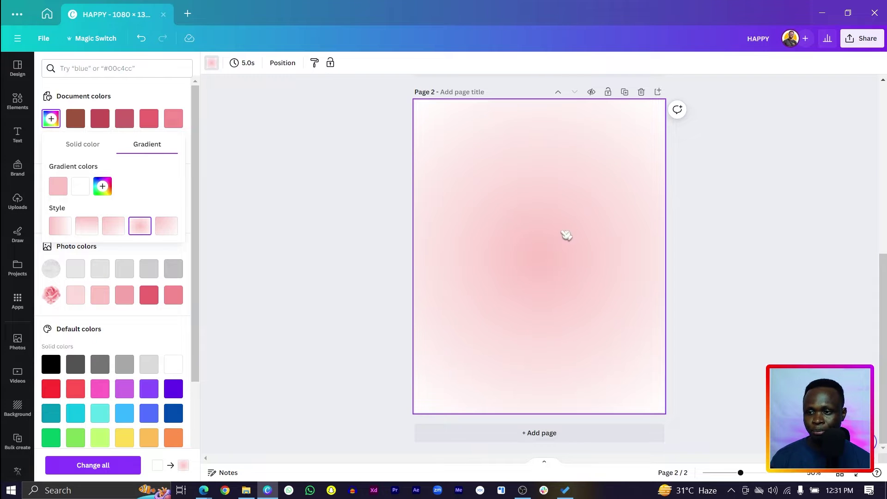
pyautogui.moveTo(84, 193); pyautogui.dragTo(53, 189)
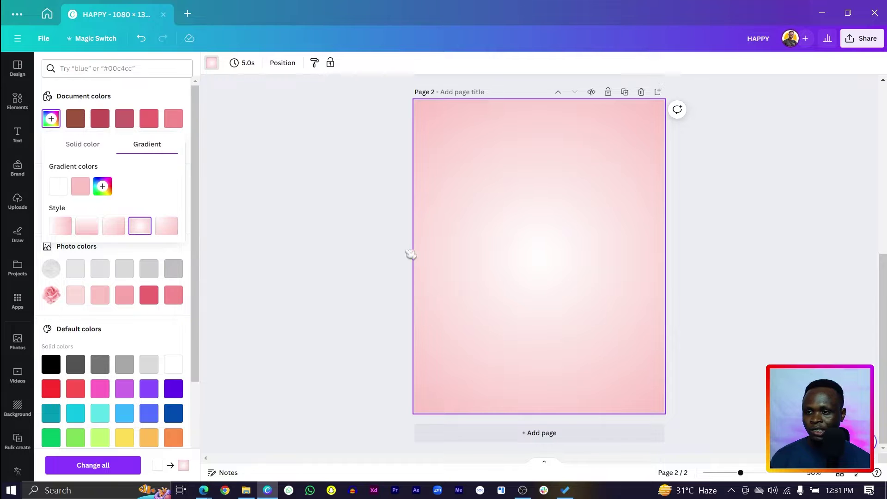
pyautogui.click(316, 273)
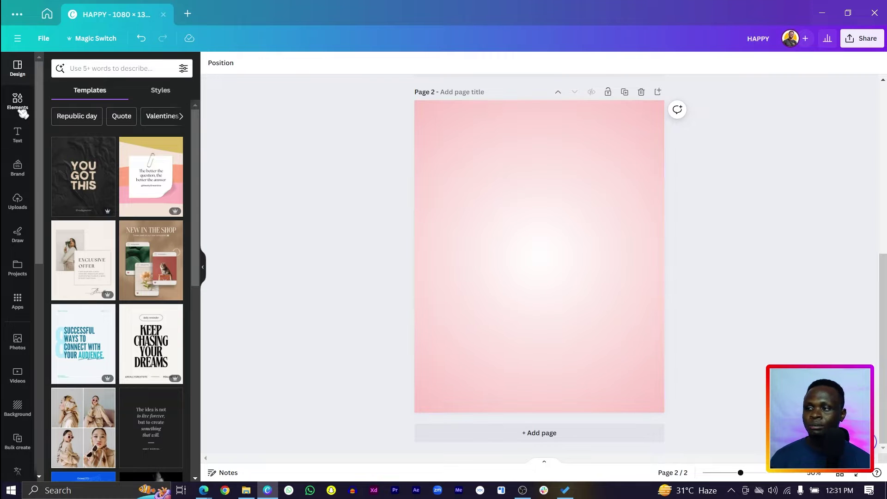
# - Add the radial-ray graphic from an elements search for "sunburst", enlarged to about 1,540 × 1,540 to cover the page
pyautogui.click(21, 110)
pyautogui.click(83, 68)
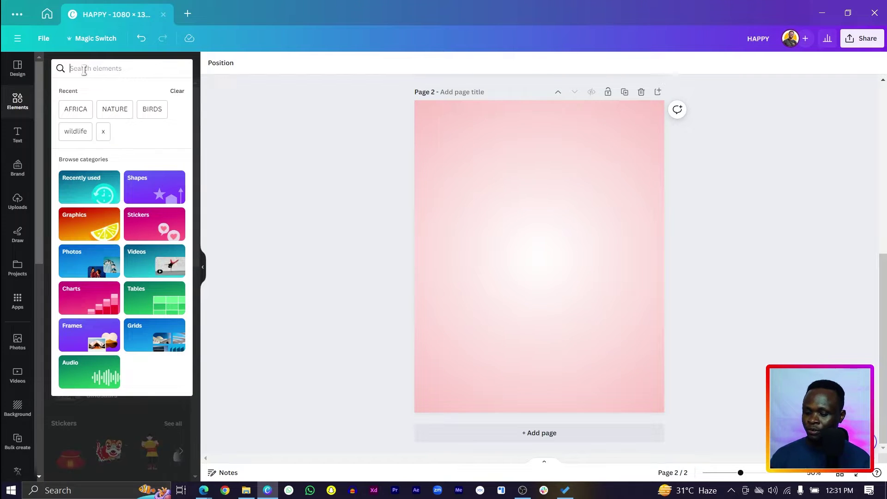
pyautogui.write('sunburst')
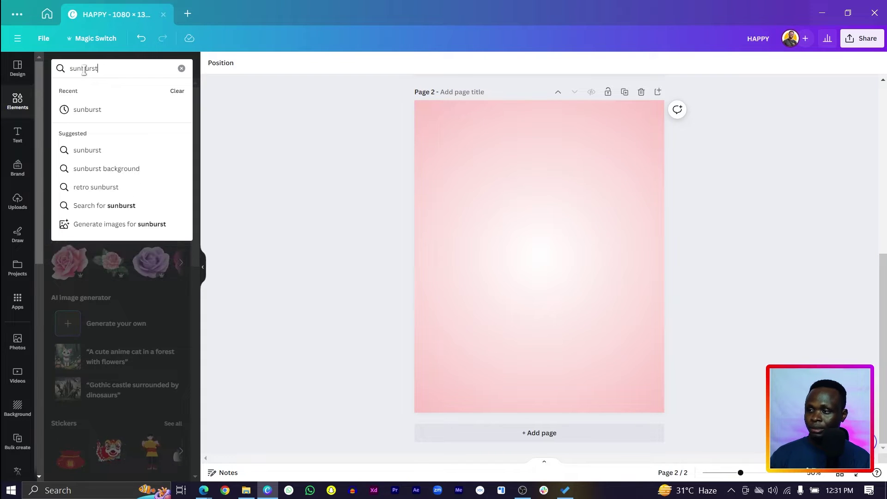
pyautogui.press('Return')
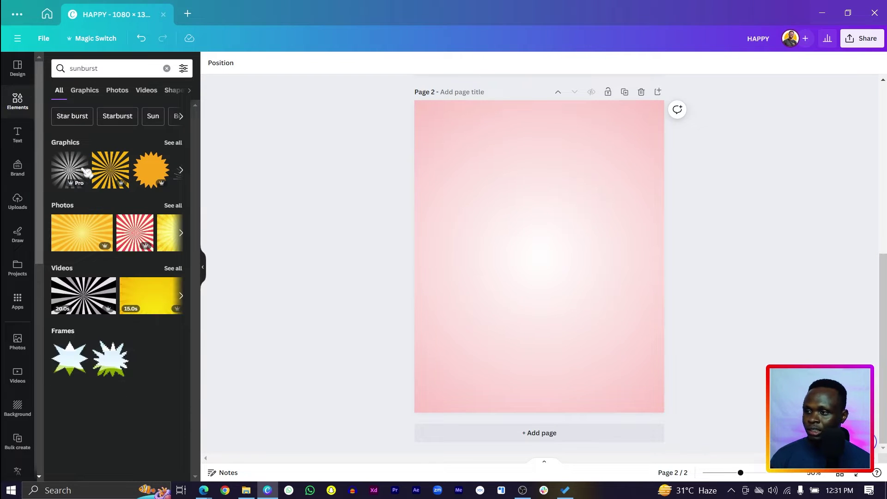
pyautogui.click(71, 176)
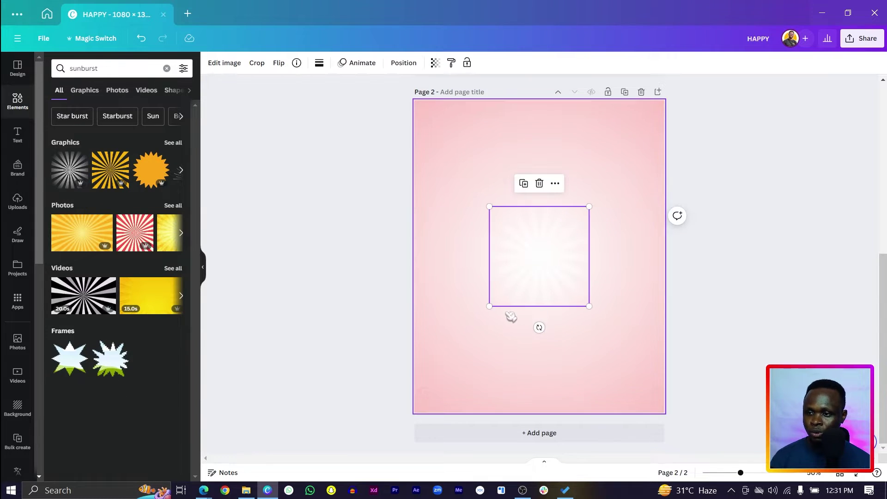
pyautogui.moveTo(488, 307); pyautogui.dragTo(359, 434)
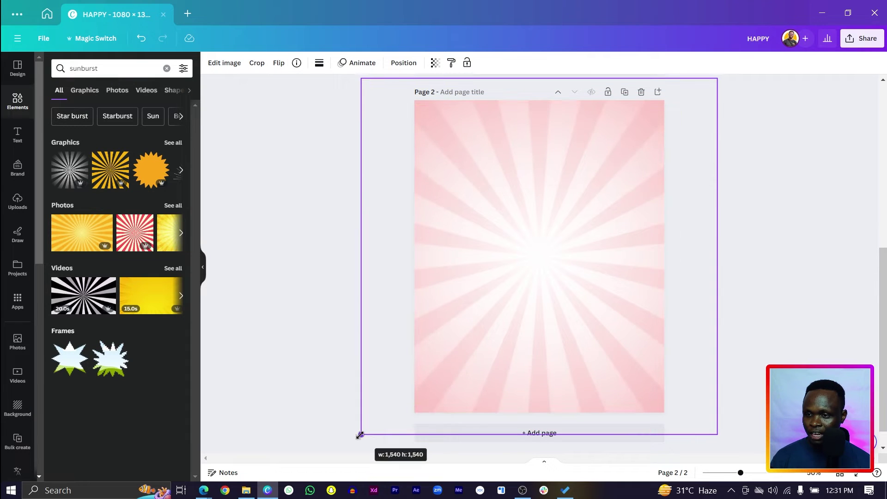
pyautogui.click(316, 355)
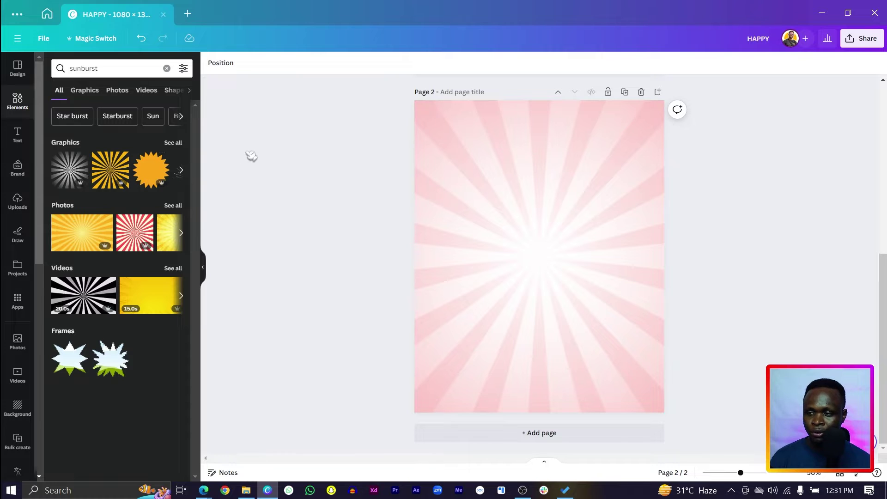
# - Search the elements for "rose" and add the pink rose to the centre of the page
pyautogui.click(105, 69)
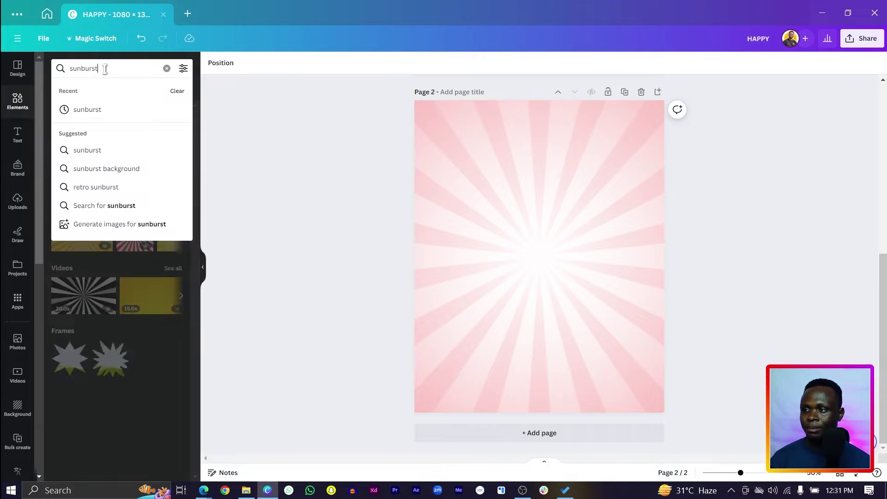
pyautogui.write('rose')
pyautogui.press('Return')
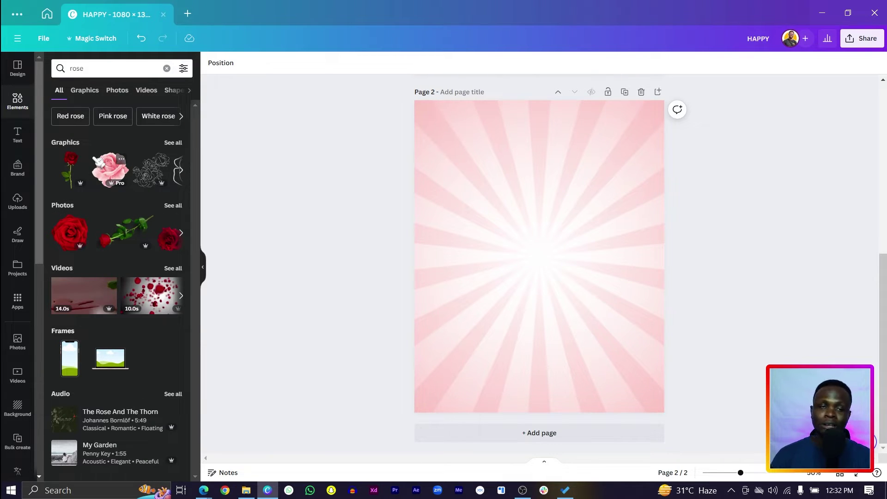
pyautogui.click(117, 174)
pyautogui.moveTo(82, 236); pyautogui.dragTo(523, 267)
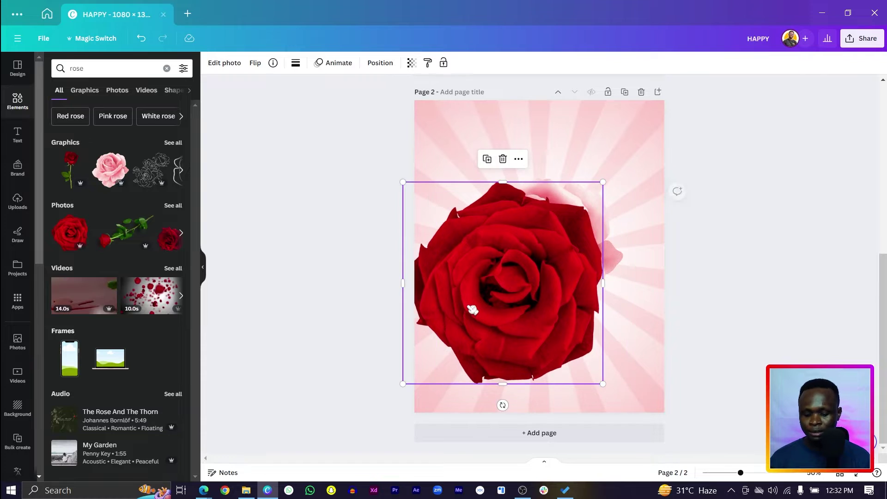
pyautogui.hotkey('ctrl', 'z')
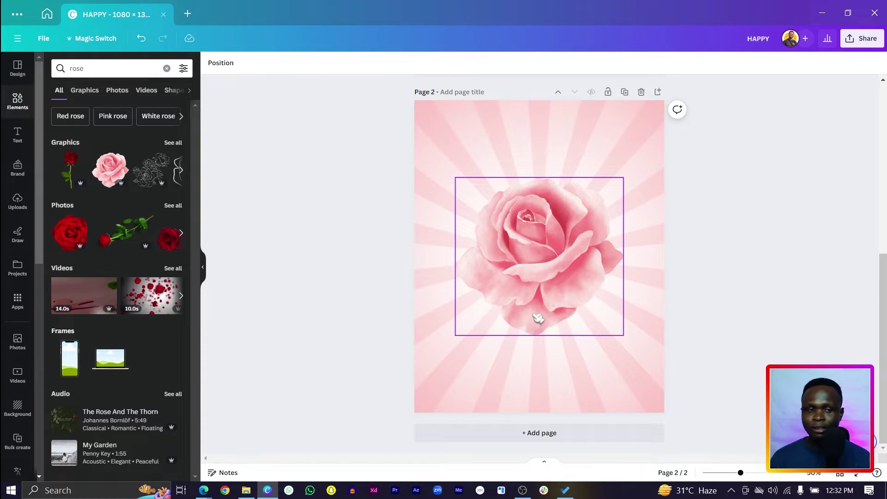
pyautogui.click(468, 323)
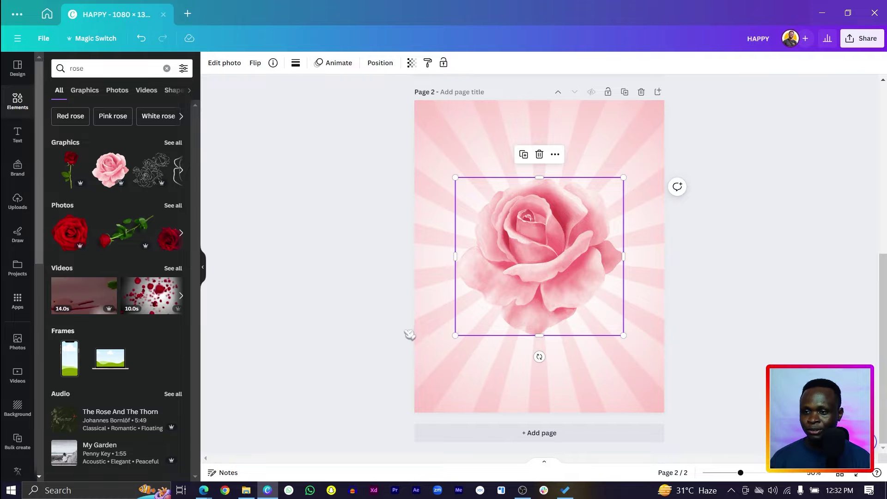
pyautogui.click(382, 327)
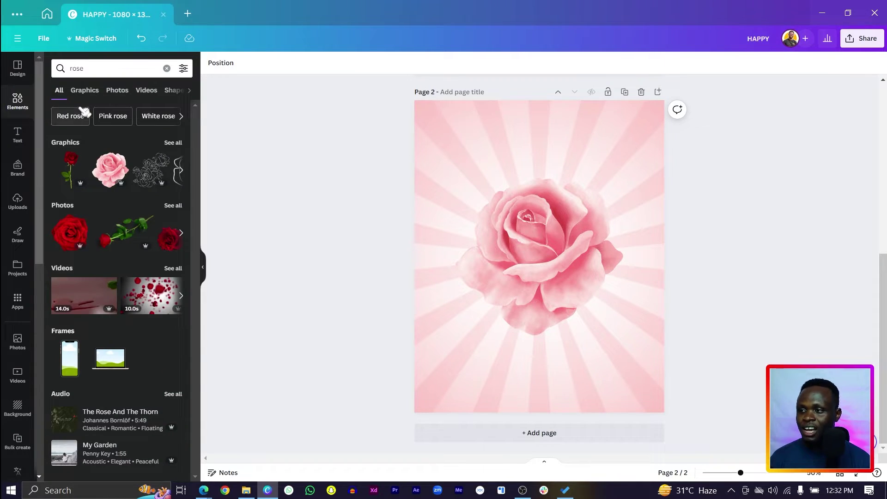
# - Add the recently used photo of the seated woman in the black dress and remove its background
pyautogui.click(23, 106)
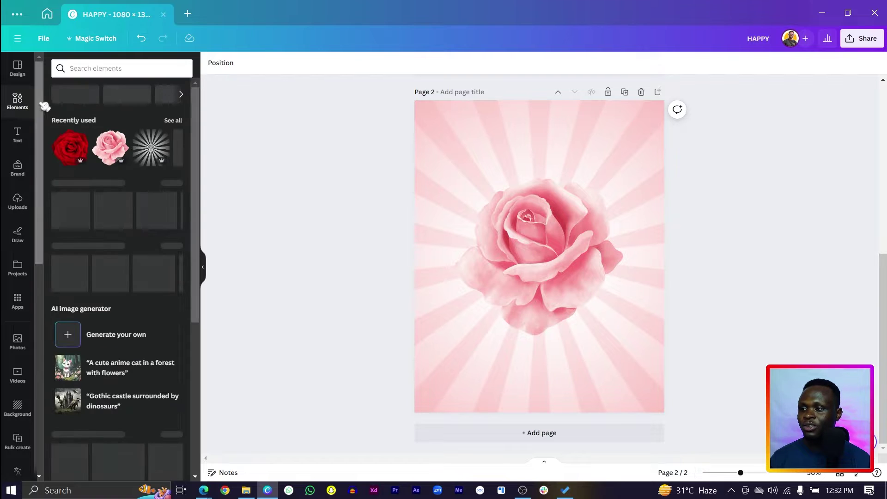
pyautogui.click(172, 120)
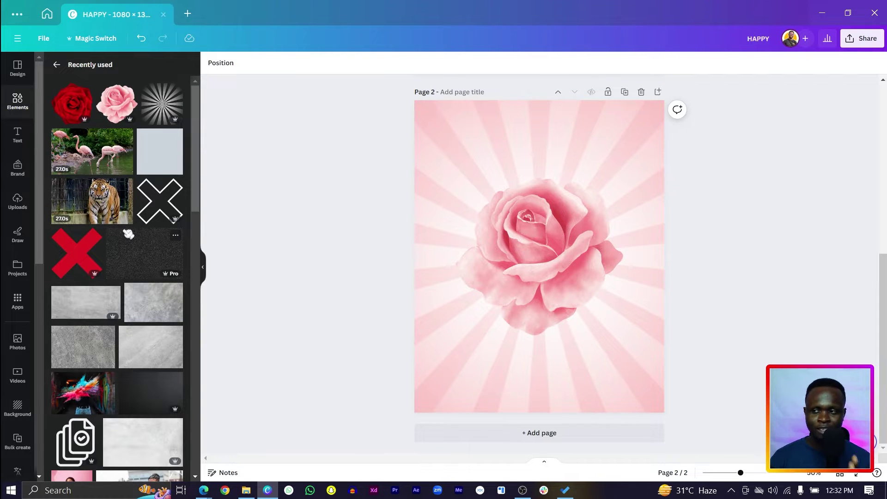
pyautogui.scroll(-6, 55, 248)
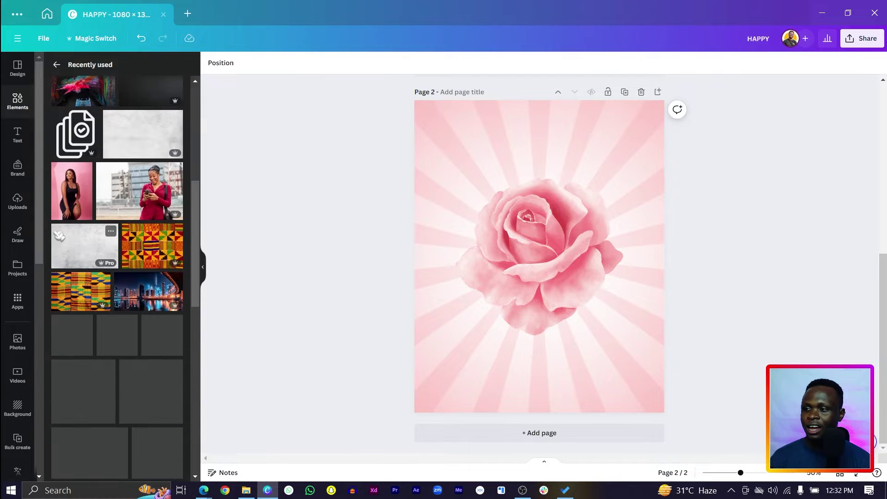
pyautogui.click(69, 212)
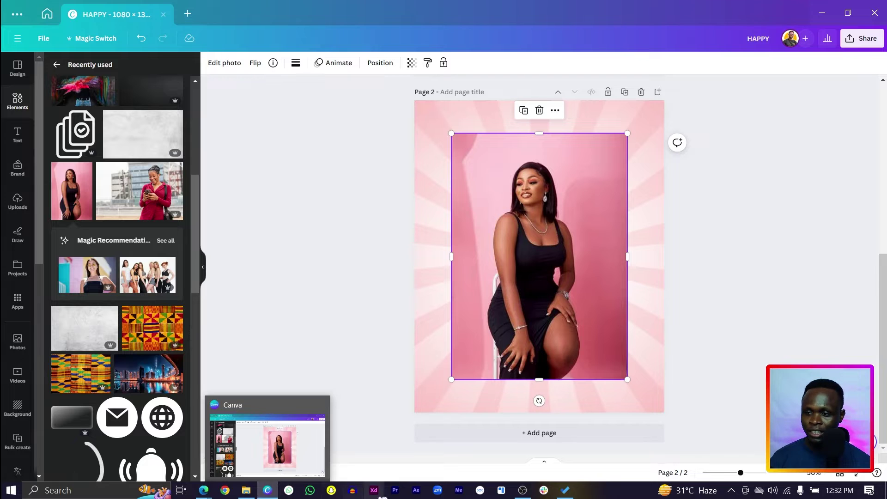
pyautogui.click(223, 64)
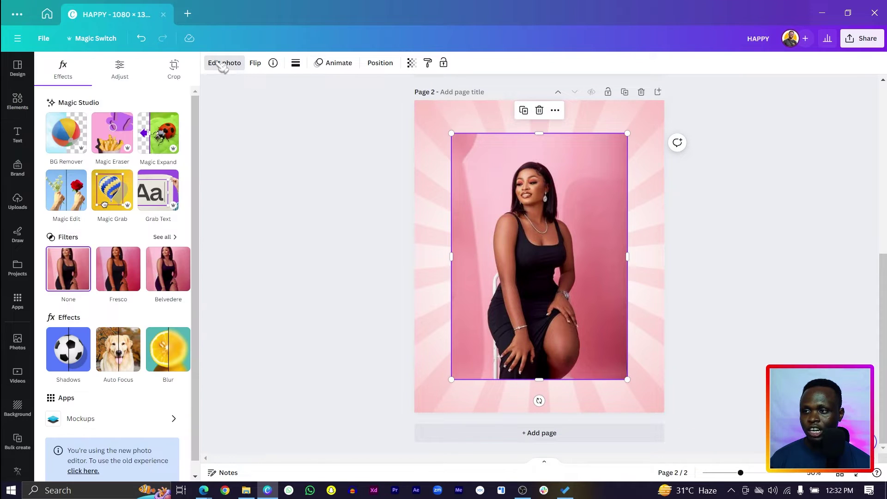
pyautogui.click(71, 136)
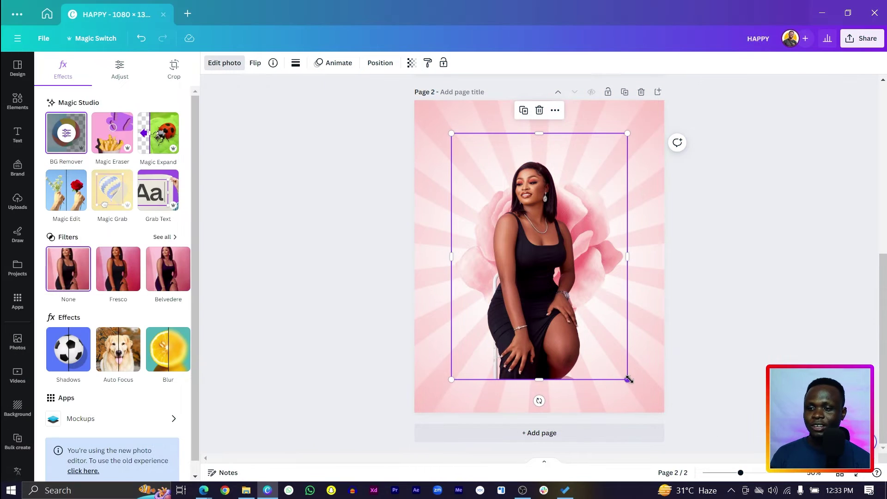
# - Enlarge the cut-out woman, place her over the rose at the page's lower edge, and crop the empty space on the image's left
pyautogui.moveTo(628, 379); pyautogui.dragTo(658, 417)
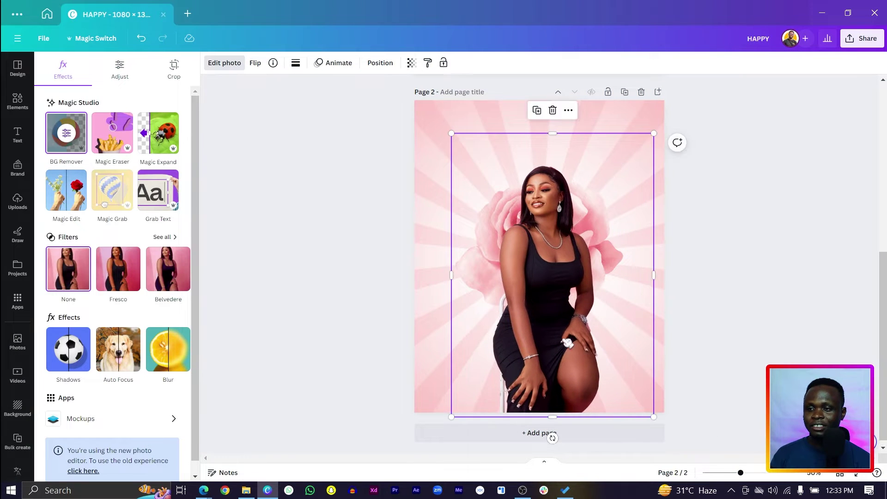
pyautogui.moveTo(561, 342); pyautogui.dragTo(555, 347)
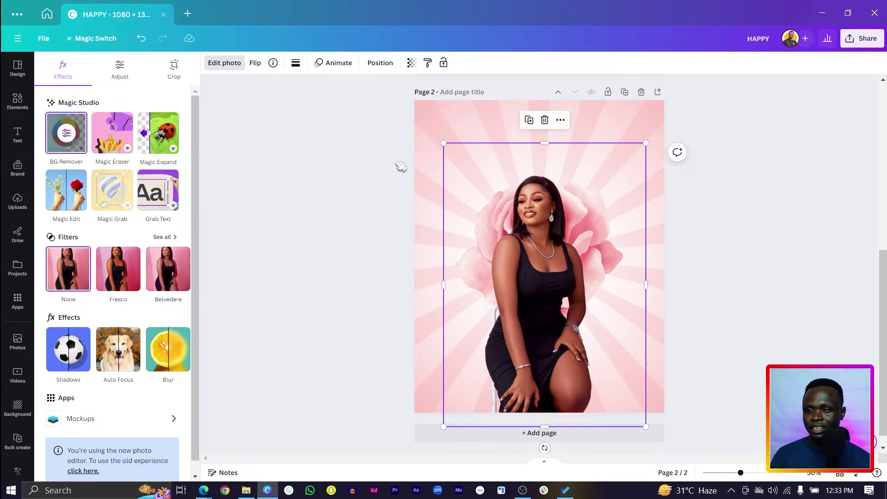
pyautogui.moveTo(443, 144); pyautogui.dragTo(436, 126)
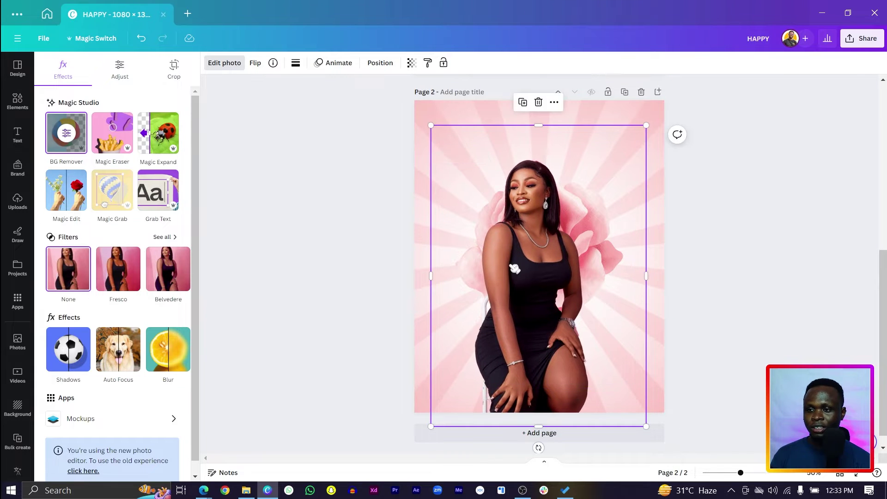
pyautogui.moveTo(511, 273); pyautogui.dragTo(517, 266)
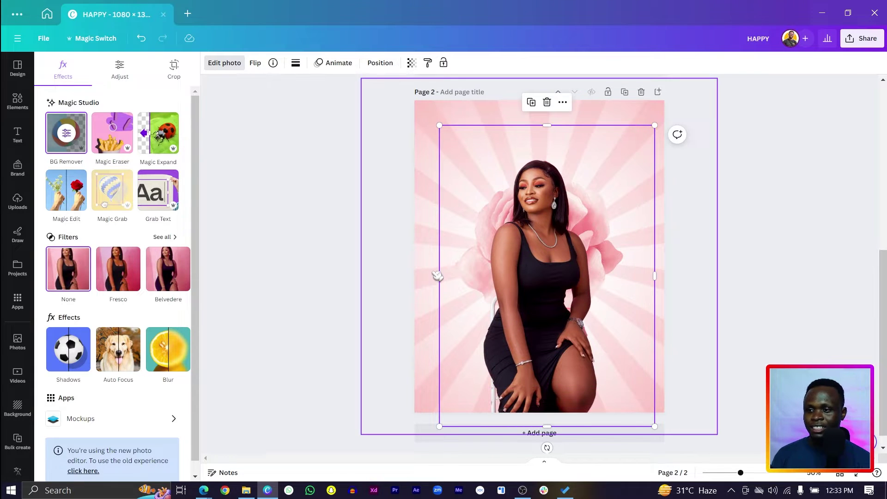
pyautogui.moveTo(441, 276); pyautogui.dragTo(470, 271)
# - Enlarge the pink rose behind the woman so more petals show around her
pyautogui.click(462, 268)
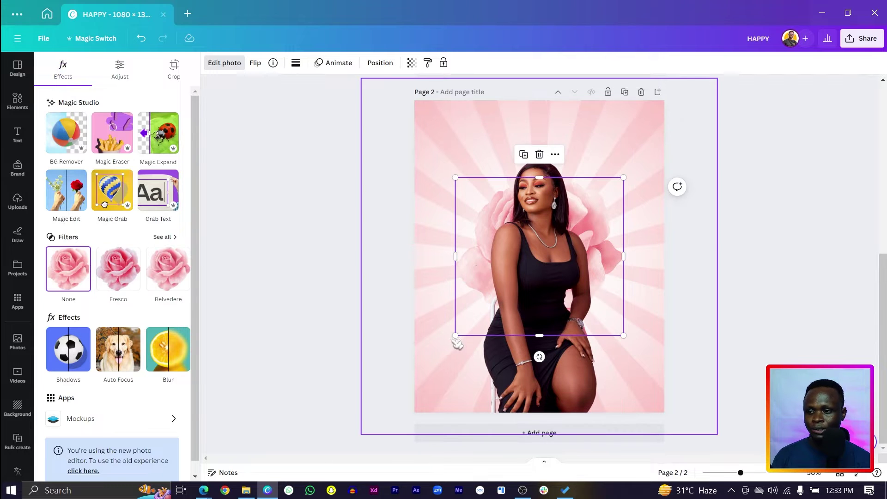
pyautogui.moveTo(453, 336); pyautogui.dragTo(437, 354)
pyautogui.click(313, 267)
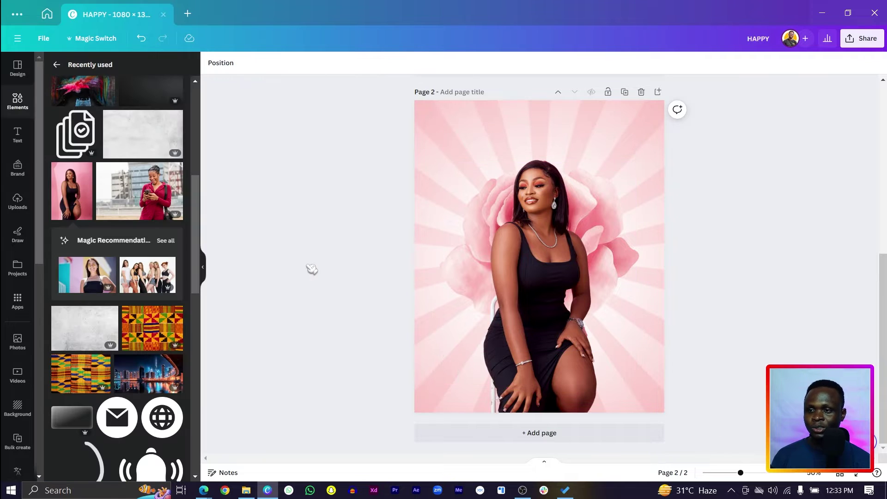
# - Crop the empty space on the right side of the woman's image
pyautogui.click(577, 279)
pyautogui.moveTo(624, 265); pyautogui.dragTo(609, 262)
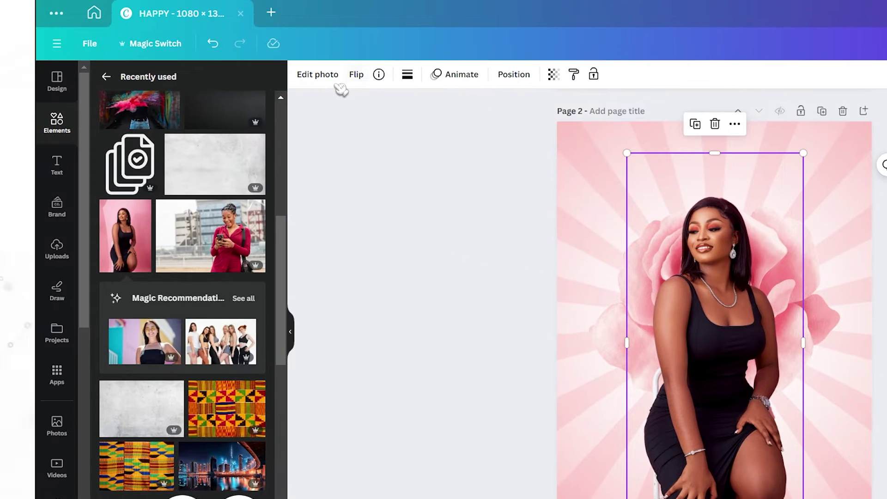
# - Adjust the woman photo's light: brightness 13, contrast 22, whites 5 and blacks 22
pyautogui.click(233, 64)
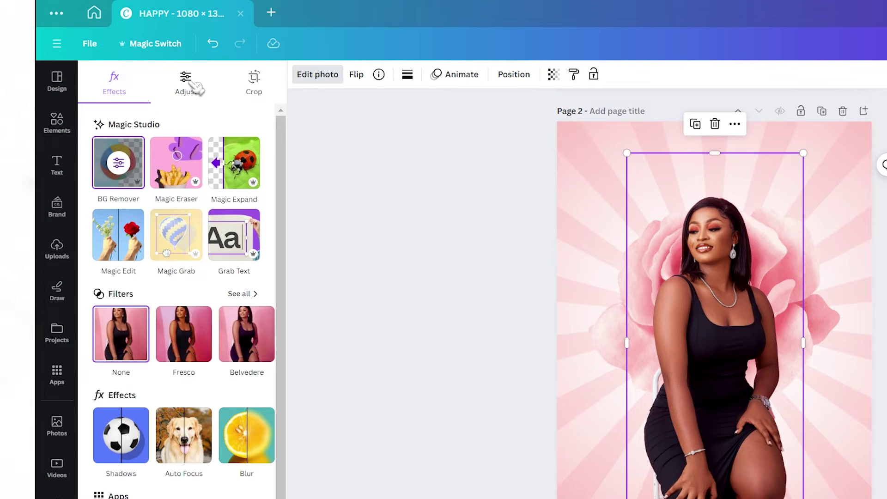
pyautogui.click(194, 86)
pyautogui.scroll(-3, 188, 287)
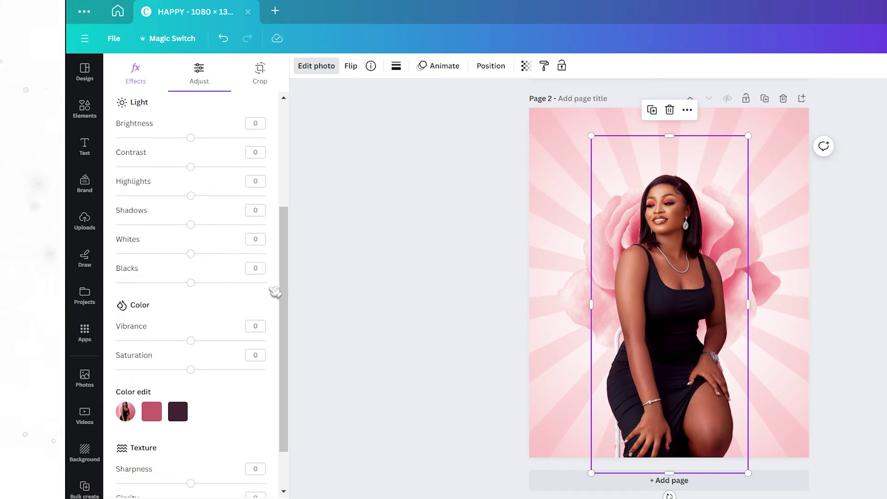
pyautogui.scroll(2, 288, 301)
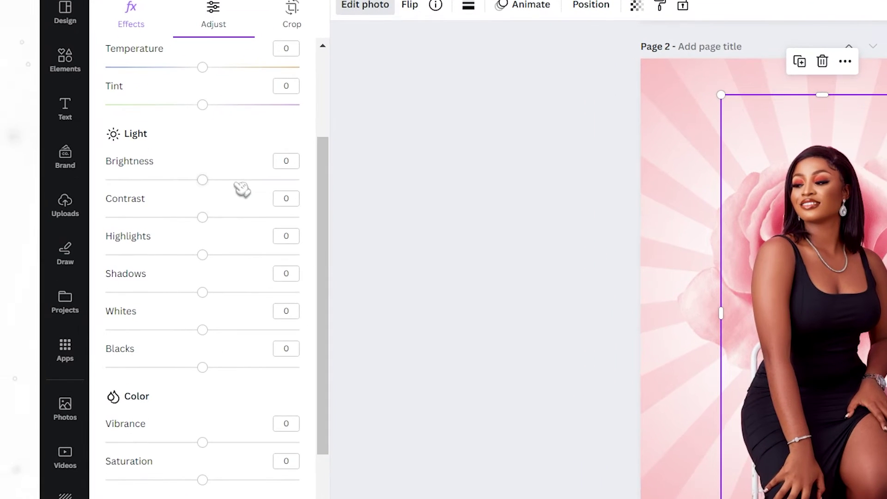
pyautogui.moveTo(203, 180); pyautogui.dragTo(216, 181)
pyautogui.moveTo(202, 217); pyautogui.dragTo(224, 217)
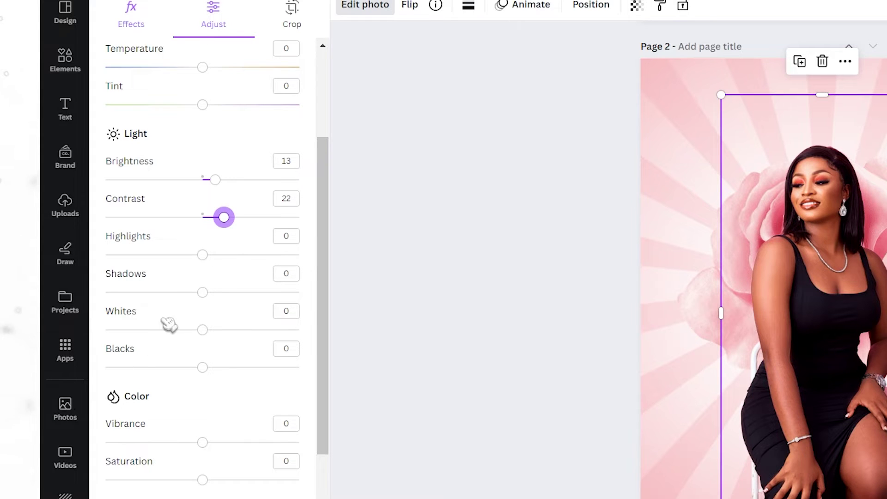
pyautogui.moveTo(203, 330); pyautogui.dragTo(207, 330)
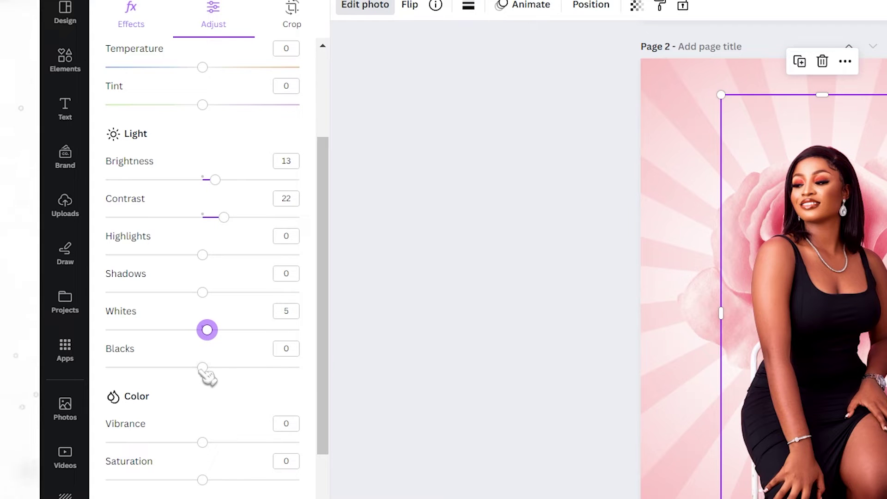
pyautogui.moveTo(203, 369); pyautogui.dragTo(225, 370)
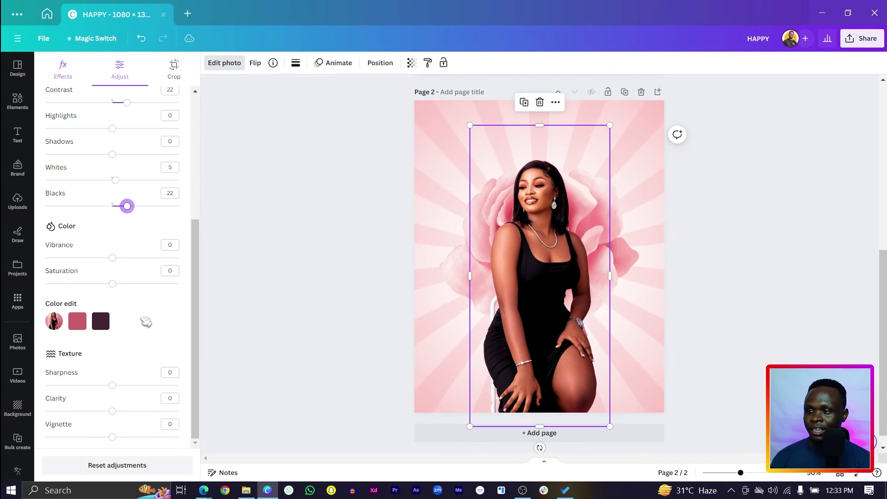
# - Set the woman photo's vibrance to 13, saturation to 17 and sharpness to 6
pyautogui.scroll(-3, 250, 379)
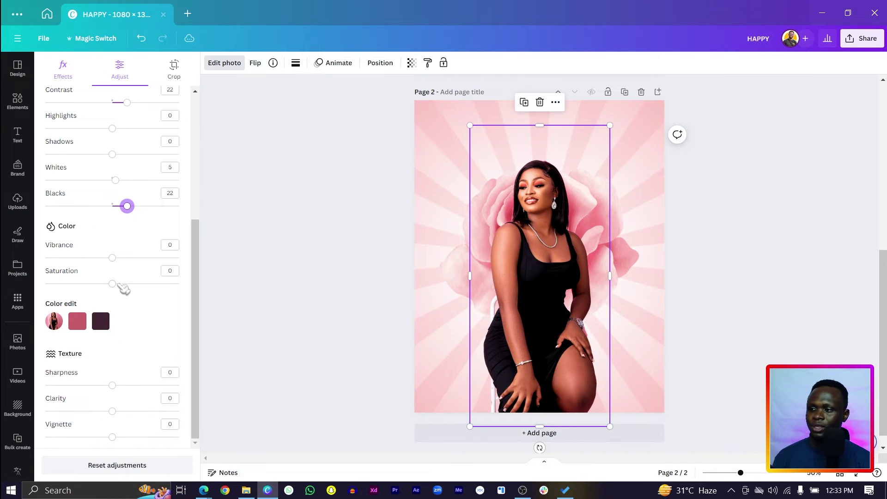
pyautogui.doubleClick(122, 284)
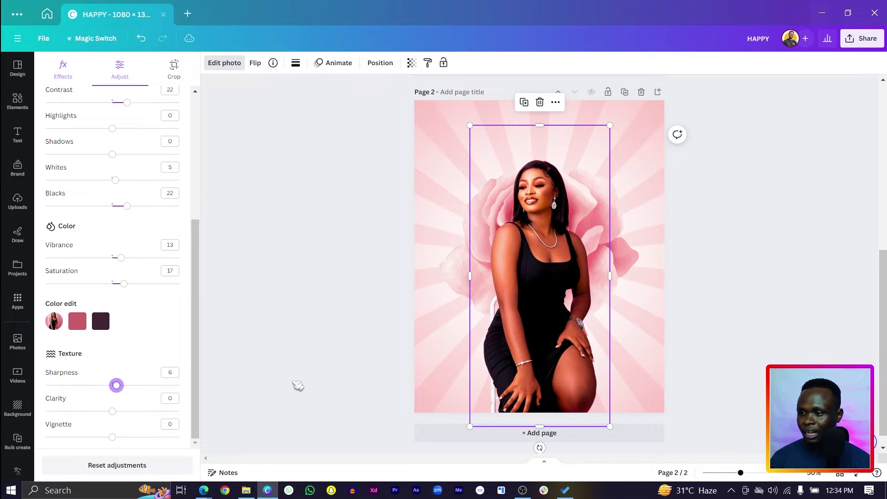
pyautogui.click(416, 377)
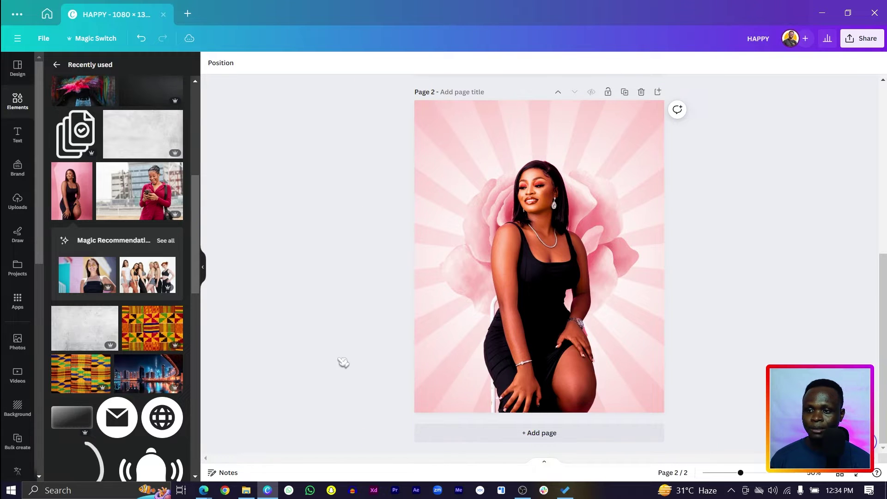
# - Duplicate the large pink rose and place the copy in the page's lower-right corner, partly off the page
pyautogui.click(465, 258)
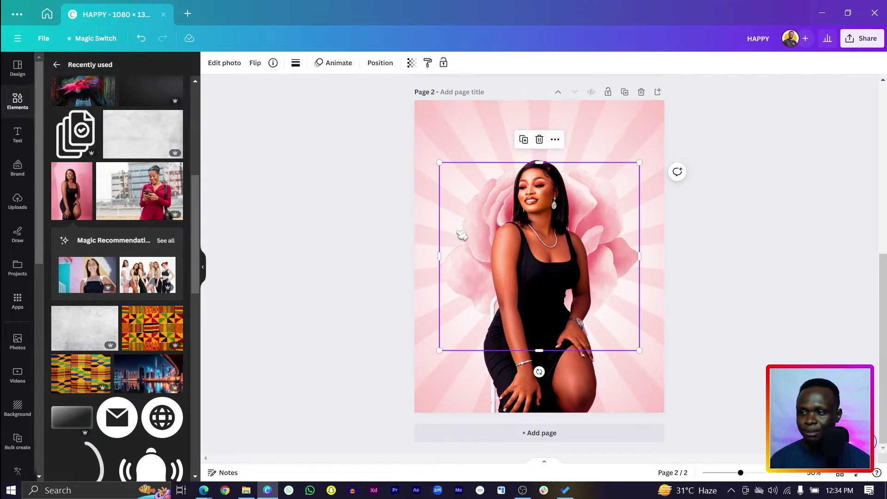
pyautogui.hotkey('ctrl', 'd')
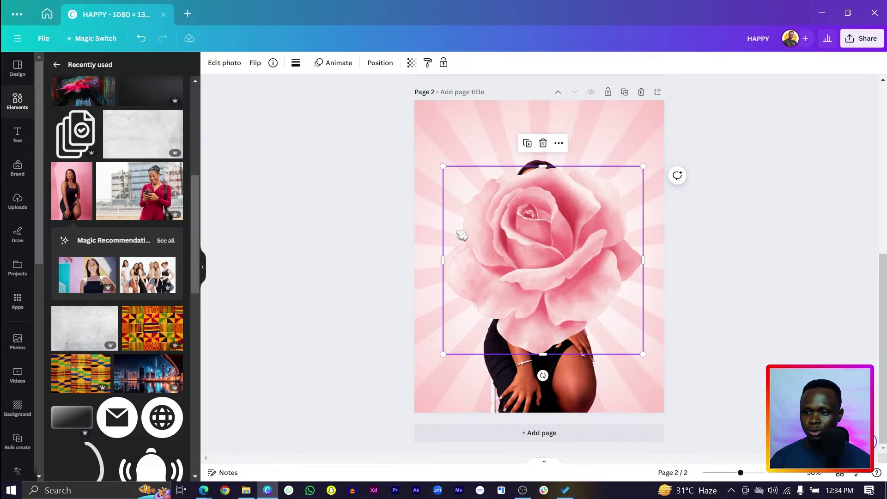
pyautogui.moveTo(535, 231); pyautogui.dragTo(637, 393)
# - Blur the whole image of the corner rose at intensity 59
pyautogui.click(225, 63)
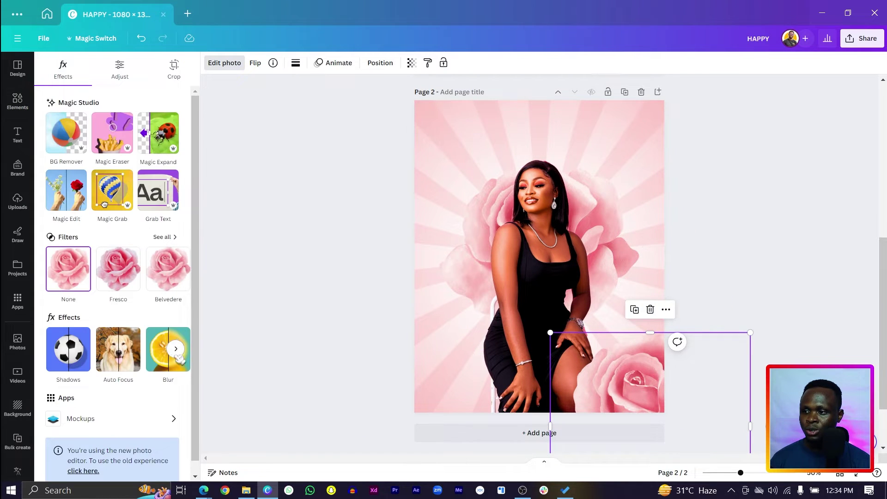
pyautogui.click(158, 350)
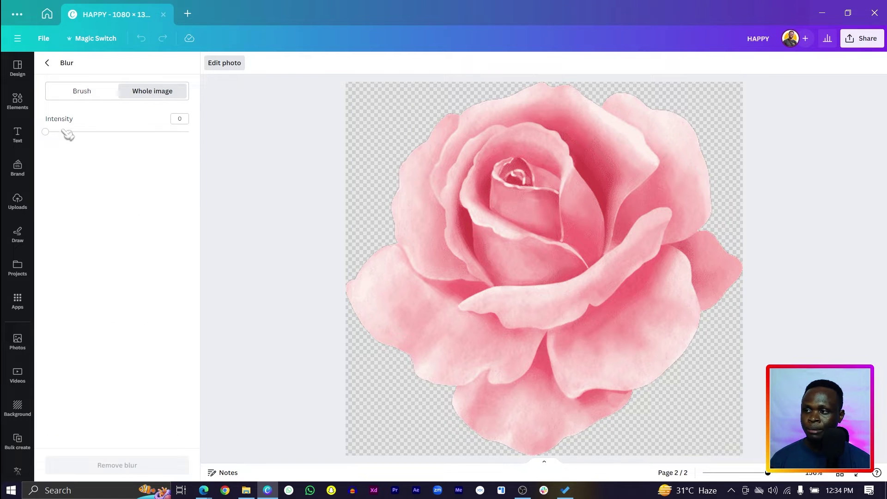
pyautogui.moveTo(53, 135); pyautogui.dragTo(136, 169)
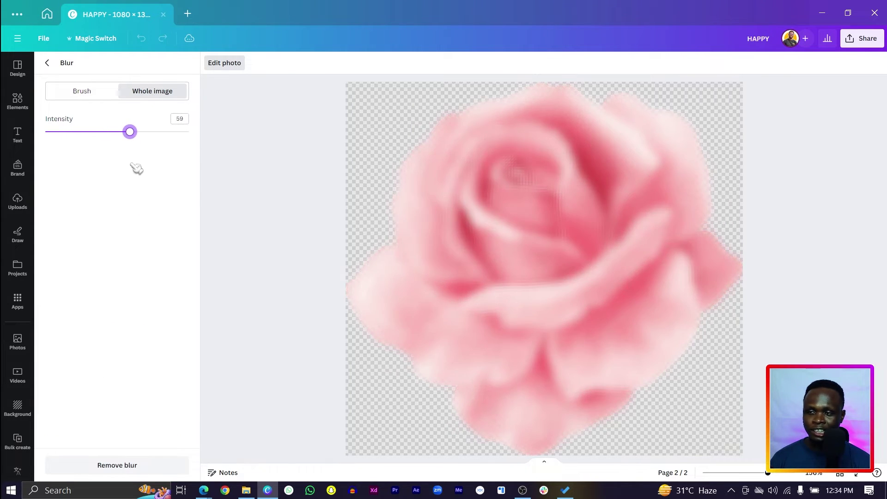
pyautogui.click(47, 63)
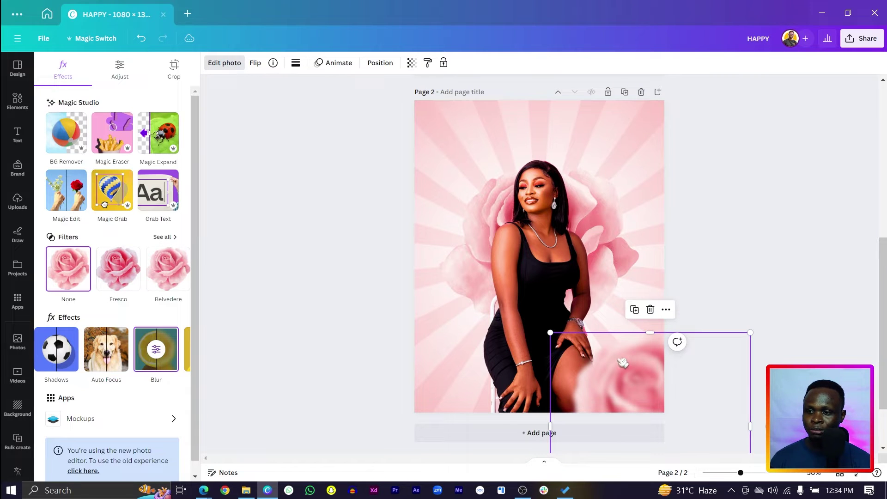
# - Place a copy of the blurred rose in the page's lower-left corner and flip it horizontally
pyautogui.moveTo(639, 366); pyautogui.dragTo(374, 372)
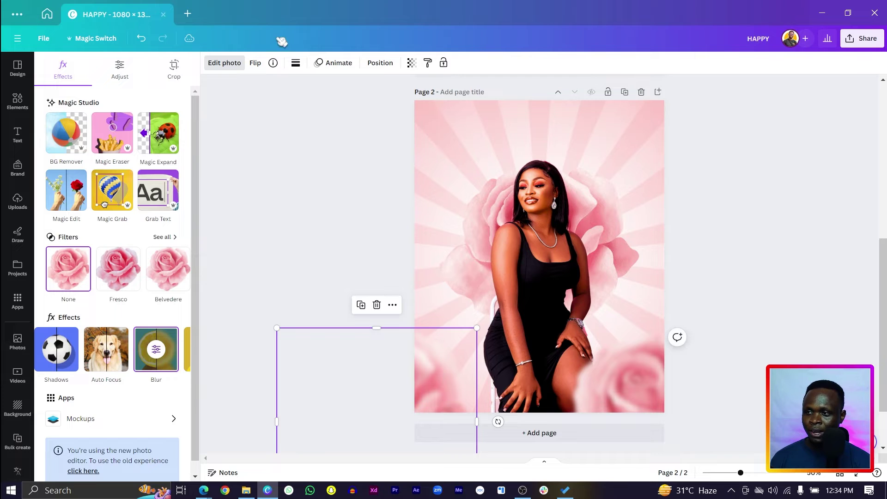
pyautogui.click(260, 70)
pyautogui.click(271, 89)
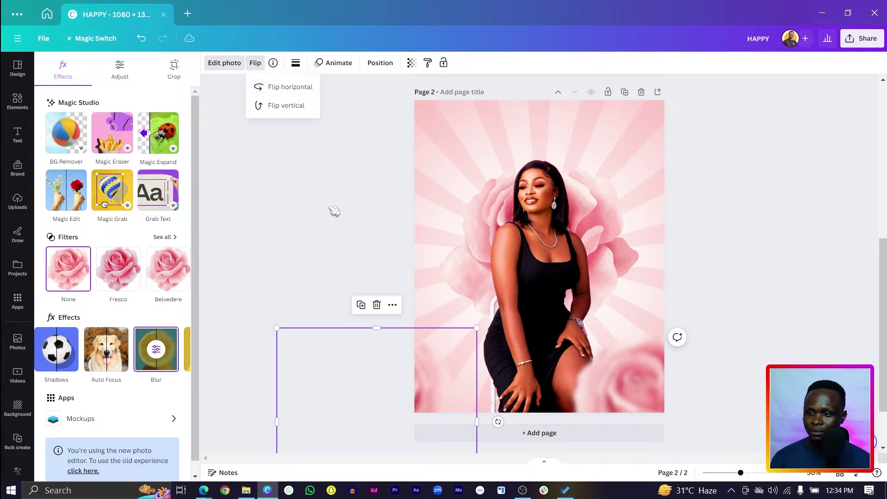
# - Place smaller copies of the blurred rose along the page's lower edge, between the corner roses and over the woman's lower legs
pyautogui.moveTo(424, 403); pyautogui.dragTo(571, 365)
pyautogui.moveTo(532, 412); pyautogui.dragTo(531, 349)
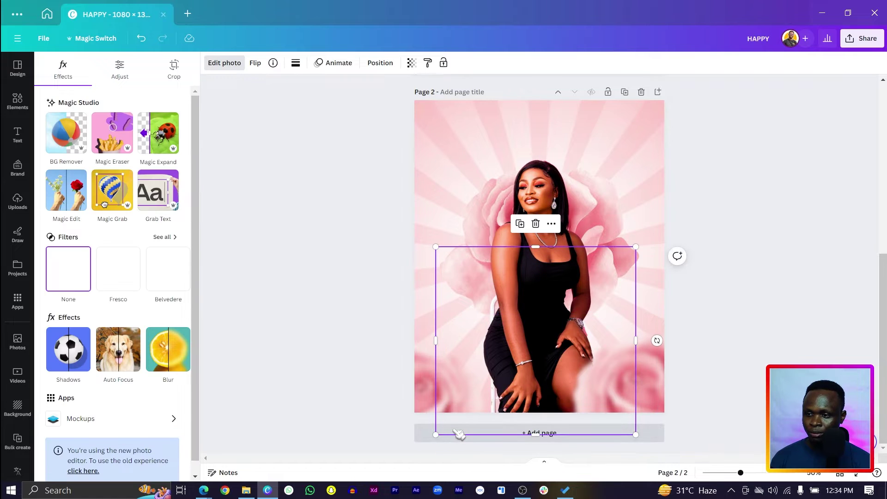
pyautogui.moveTo(443, 436); pyautogui.dragTo(519, 412)
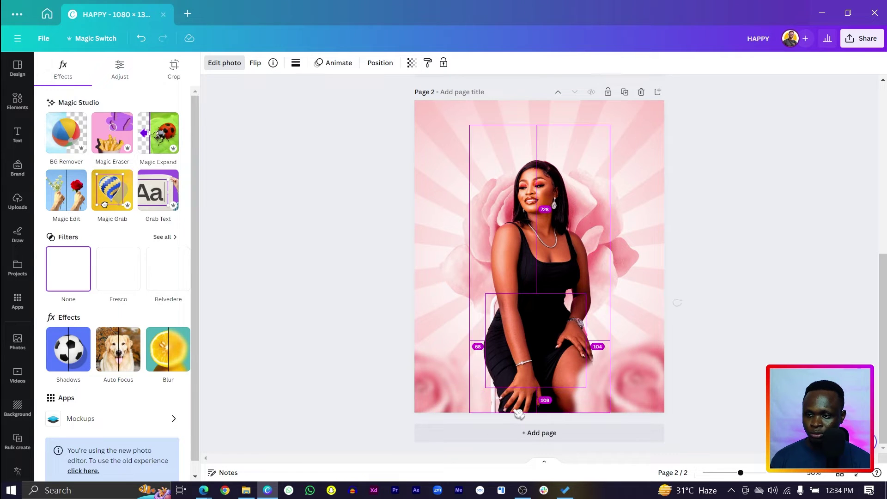
pyautogui.moveTo(539, 367); pyautogui.dragTo(567, 405)
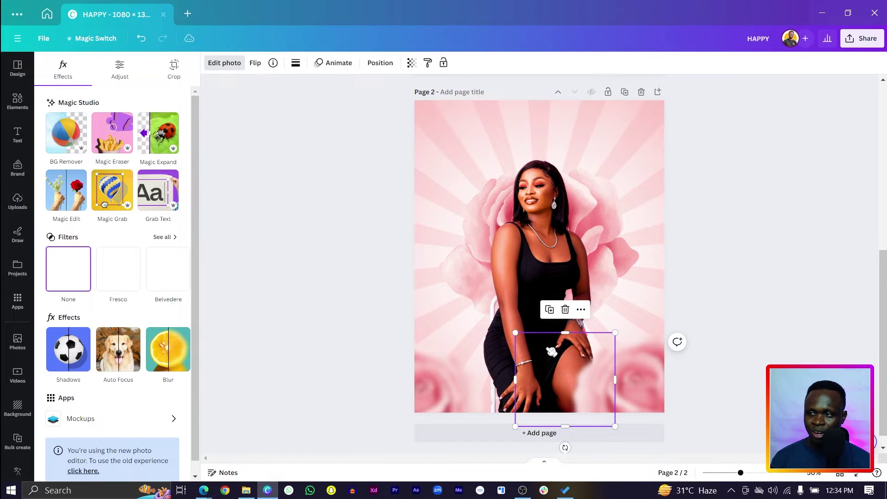
pyautogui.moveTo(465, 388); pyautogui.dragTo(478, 391)
pyautogui.moveTo(557, 382); pyautogui.dragTo(555, 418)
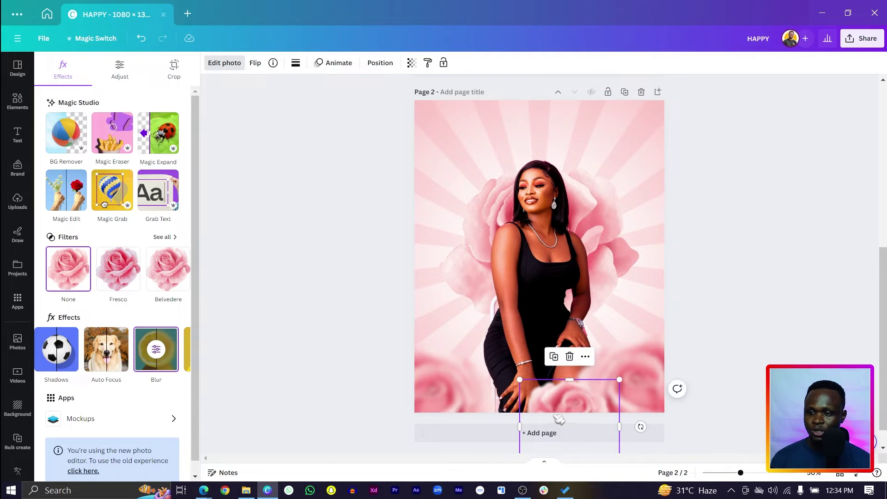
pyautogui.moveTo(445, 402); pyautogui.dragTo(512, 444)
pyautogui.click(256, 351)
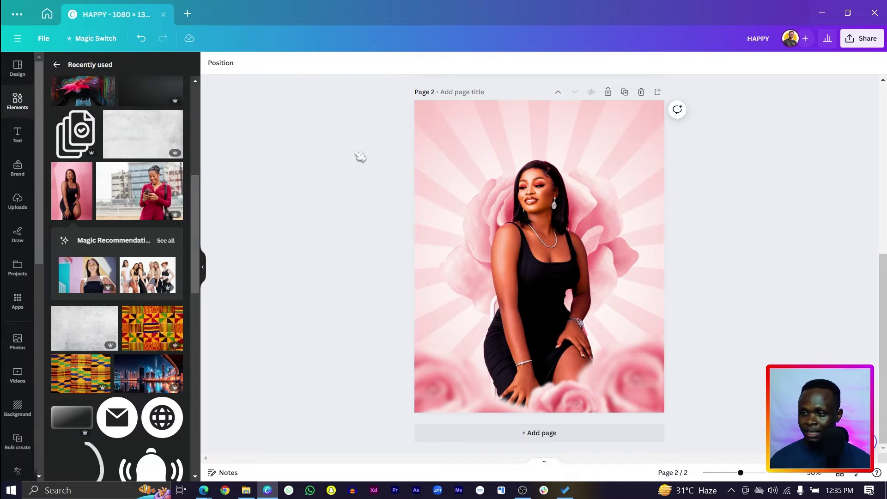
# - Add the text "Birthday" above the woman's head and enlarge it to font size 110
pyautogui.press('t')
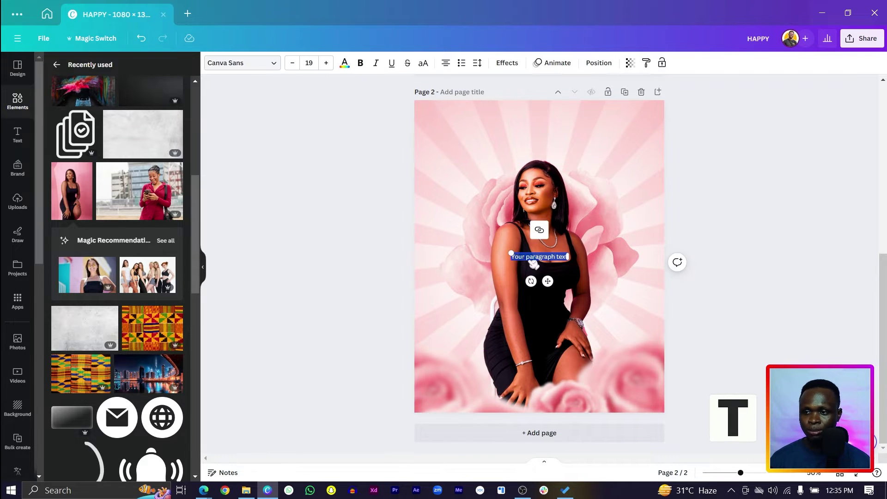
pyautogui.moveTo(537, 270); pyautogui.dragTo(531, 151)
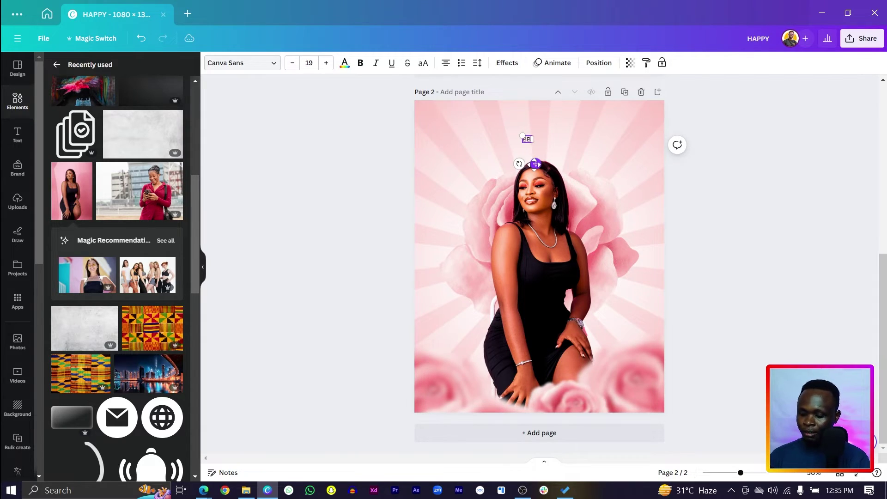
pyautogui.doubleClick(514, 139)
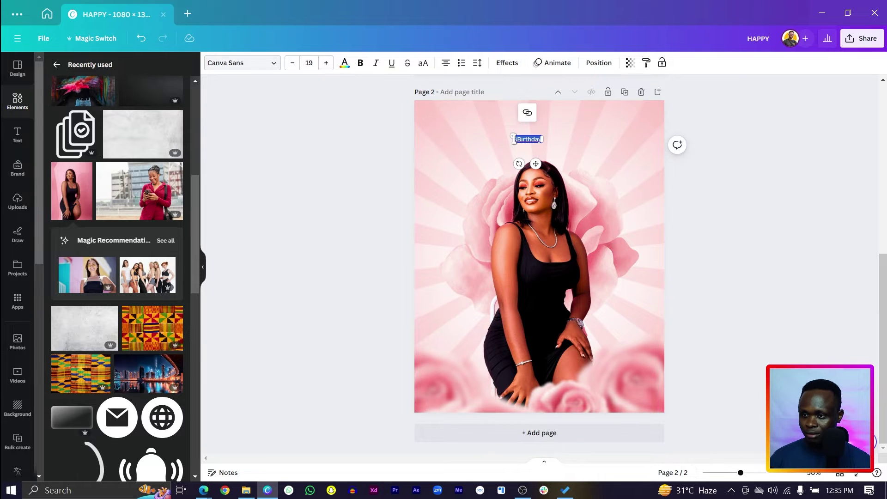
pyautogui.moveTo(510, 134); pyautogui.dragTo(445, 119)
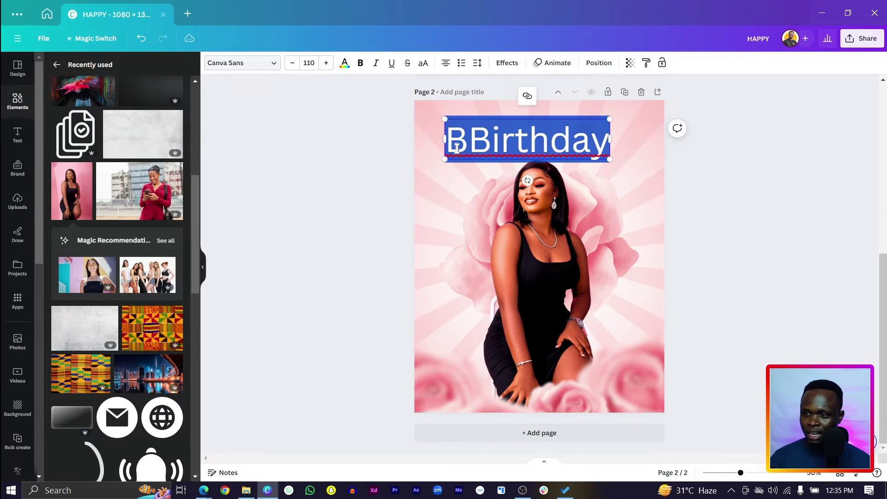
pyautogui.click(470, 147)
pyautogui.press('BackSpace')
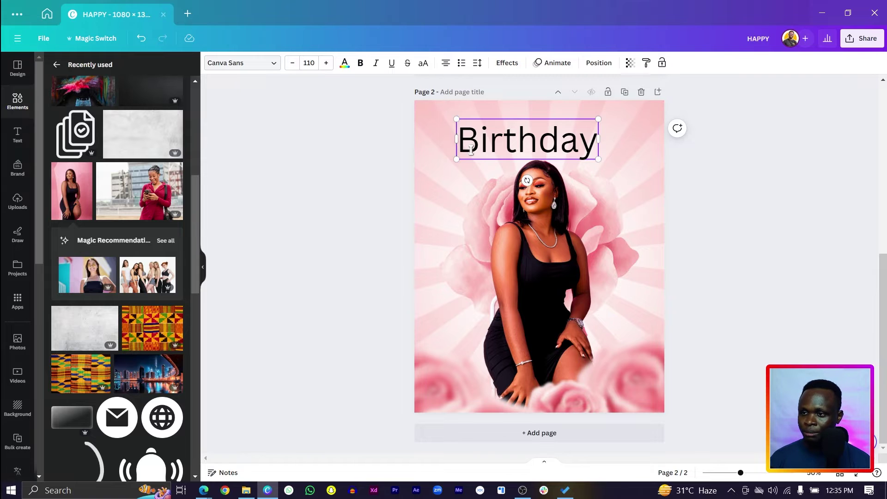
# - Change the Birthday heading's font to Rebel
pyautogui.doubleClick(471, 149)
pyautogui.click(263, 65)
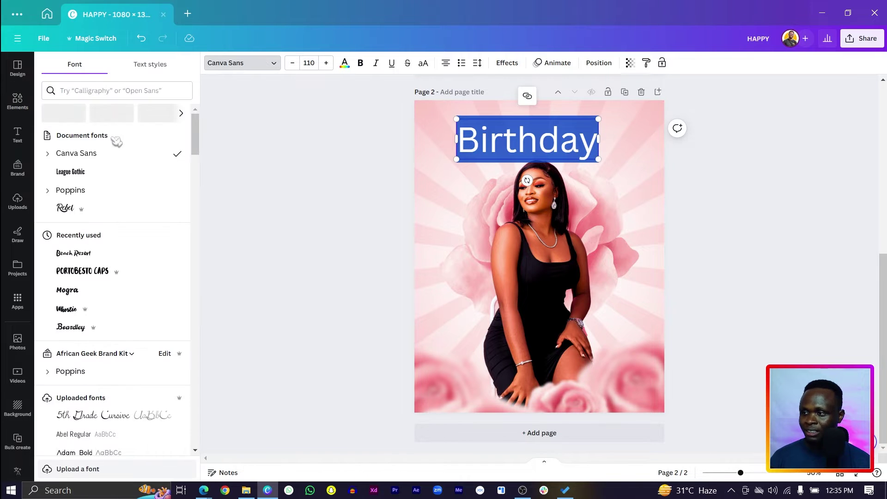
pyautogui.click(65, 213)
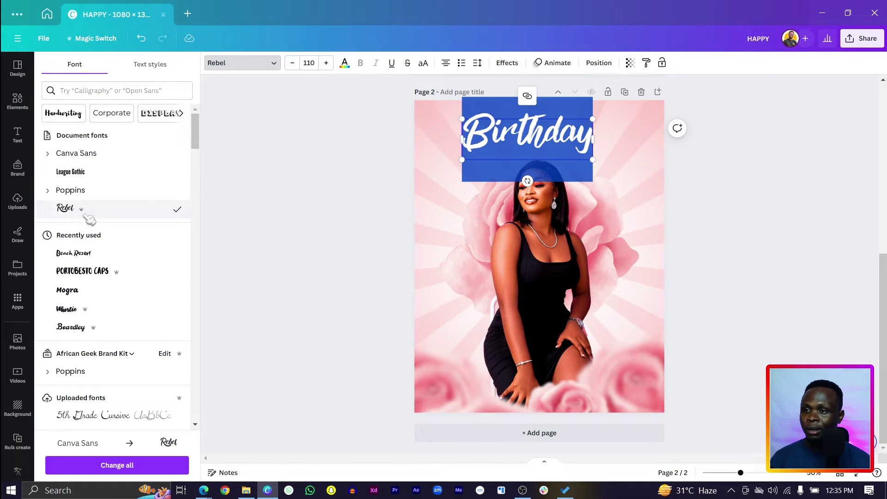
pyautogui.click(314, 168)
# - Enlarge the Birthday heading to font size 190 and position it across the top of the flyer
pyautogui.click(471, 151)
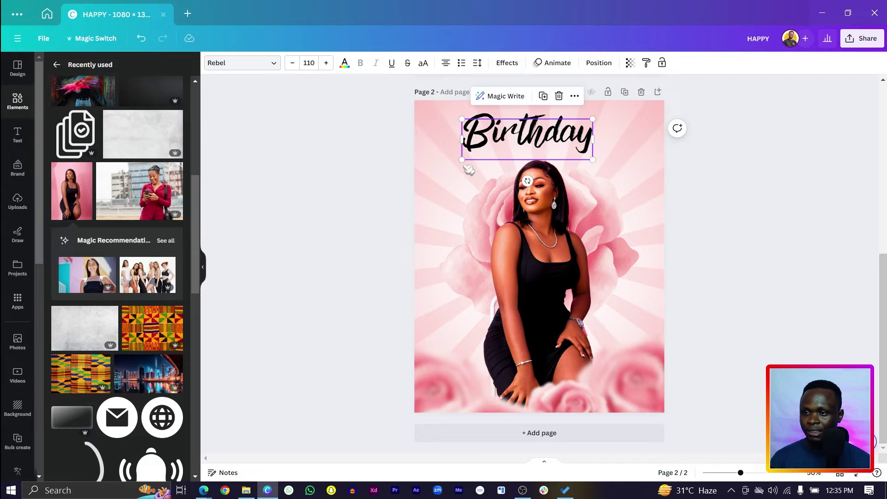
pyautogui.moveTo(461, 161); pyautogui.dragTo(412, 176)
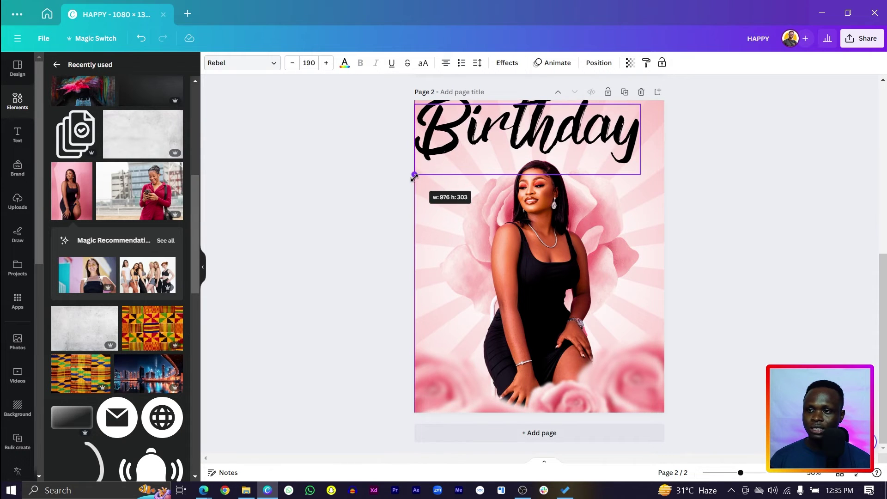
pyautogui.moveTo(491, 158); pyautogui.dragTo(509, 180)
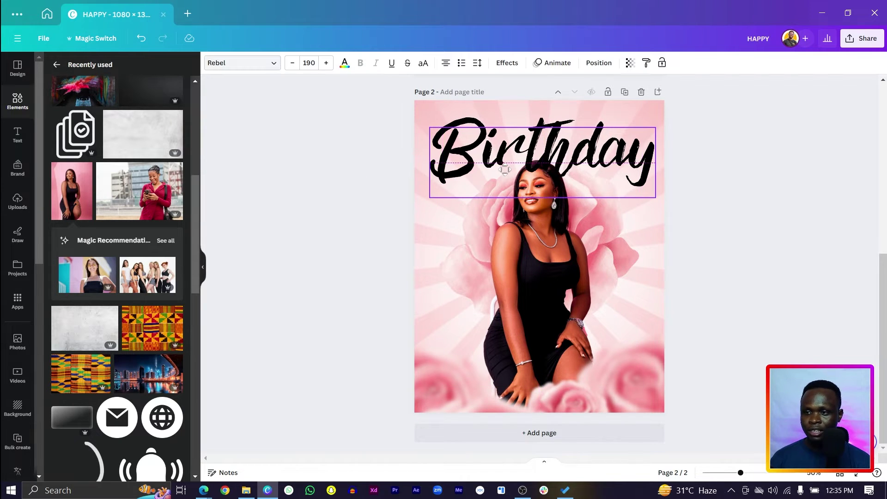
# - Move the large rose behind the woman slightly down and lower the Birthday heading a little over her head
pyautogui.moveTo(451, 252); pyautogui.dragTo(439, 271)
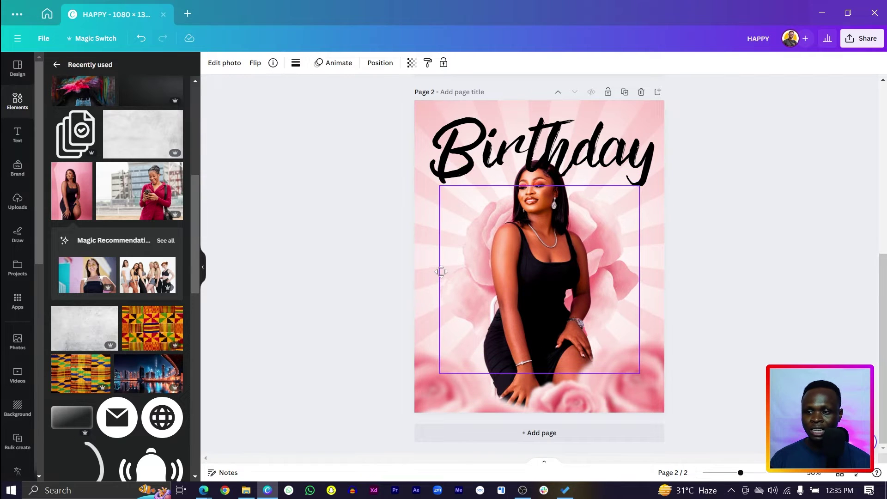
pyautogui.moveTo(459, 153); pyautogui.dragTo(465, 163)
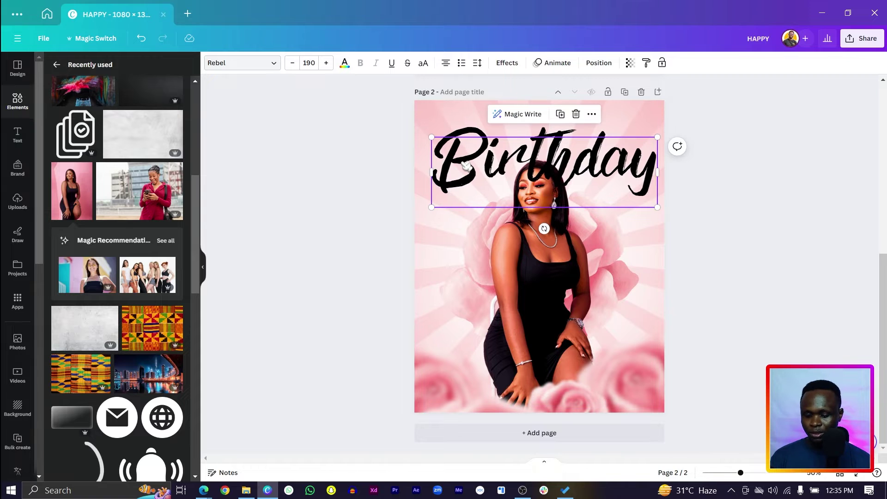
# - Move the Birthday heading below the woman's photo in the layer order so it sits behind her head
pyautogui.rightClick(467, 177)
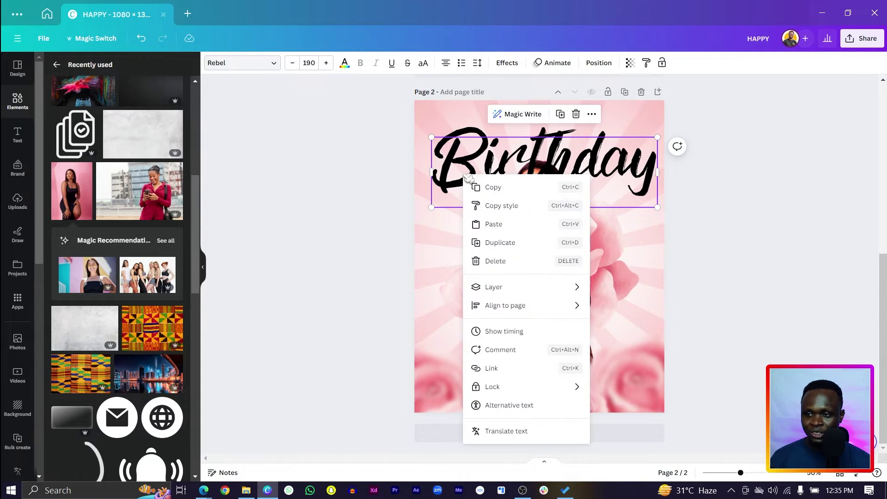
pyautogui.moveTo(554, 293)
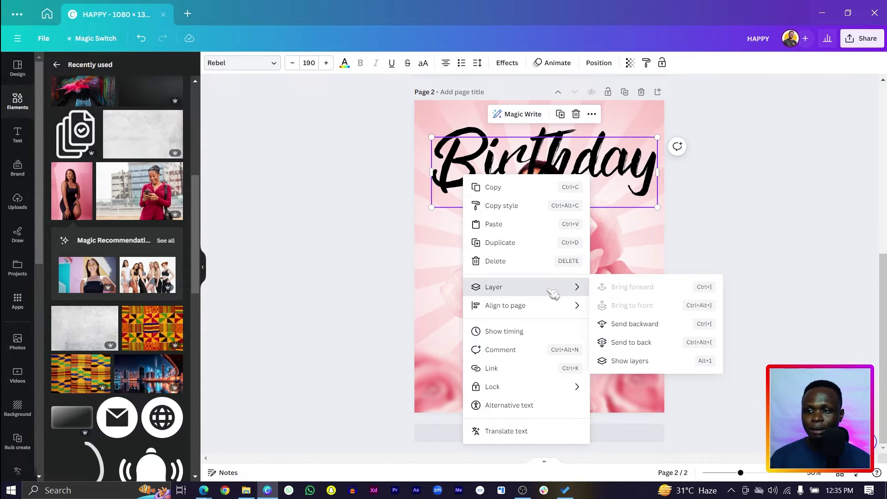
pyautogui.click(620, 360)
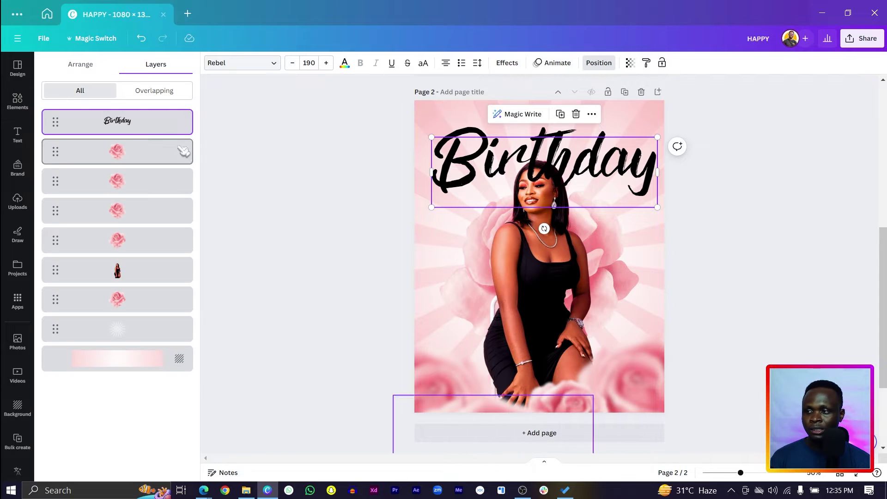
pyautogui.moveTo(95, 125); pyautogui.dragTo(97, 289)
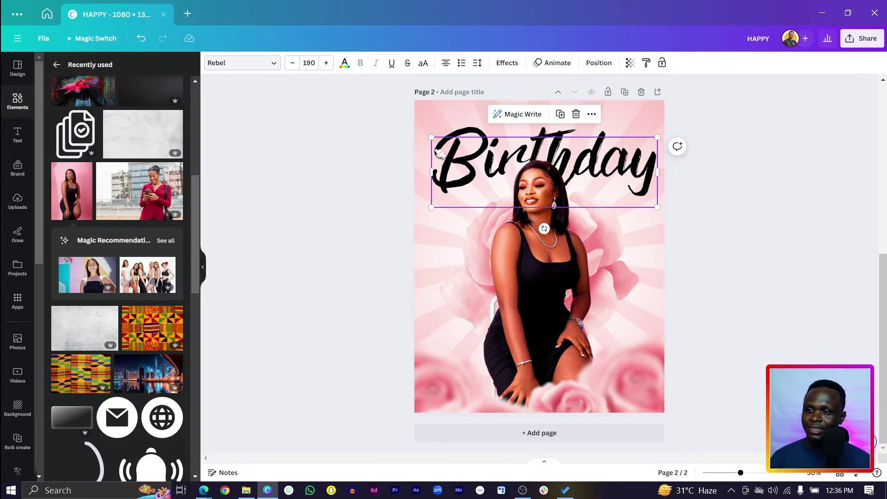
# - Duplicate the Birthday heading, shrink the copy to font size 93.6 and tilt it slightly upward to the right
pyautogui.hotkey('ctrl', 'd')
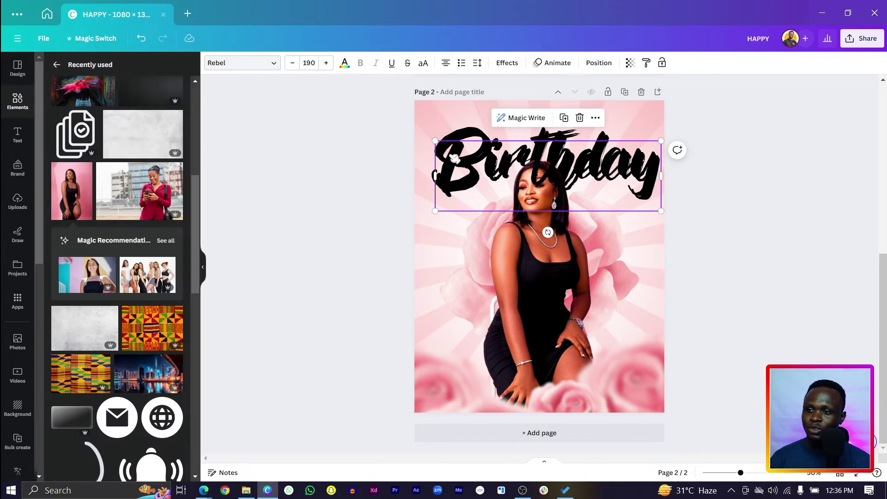
pyautogui.moveTo(473, 171); pyautogui.dragTo(464, 132)
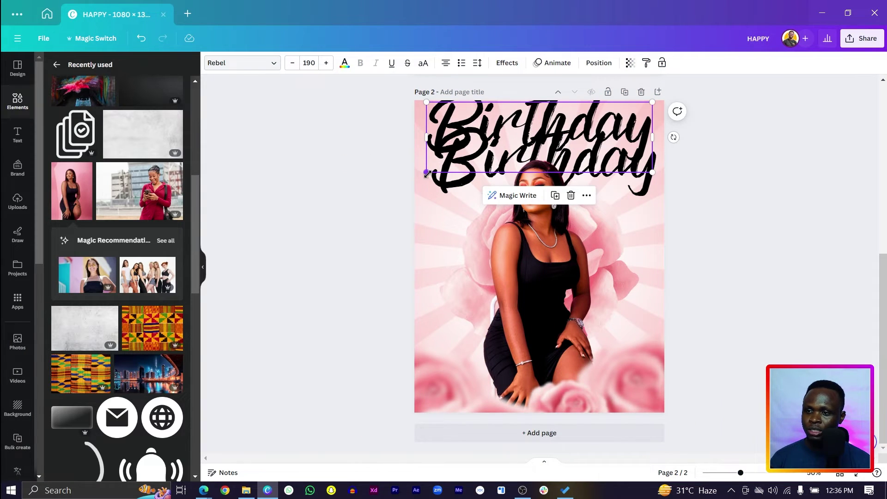
pyautogui.moveTo(426, 174); pyautogui.dragTo(490, 184)
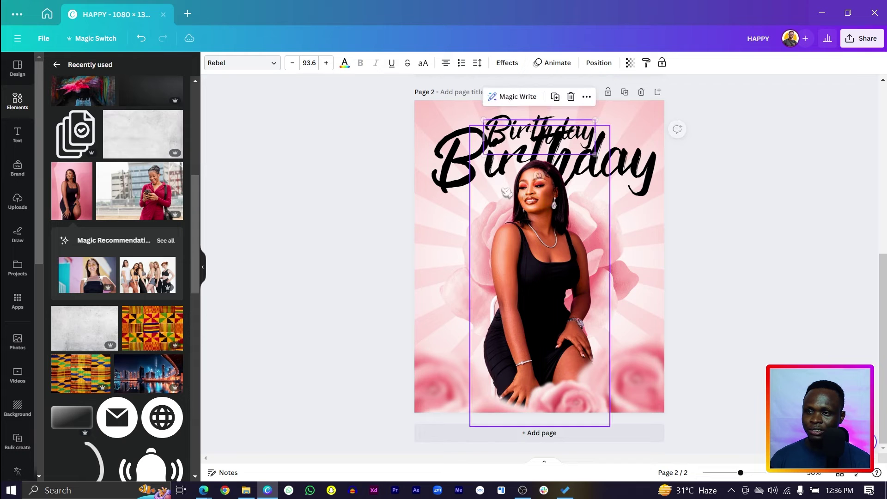
pyautogui.moveTo(539, 167); pyautogui.dragTo(547, 183)
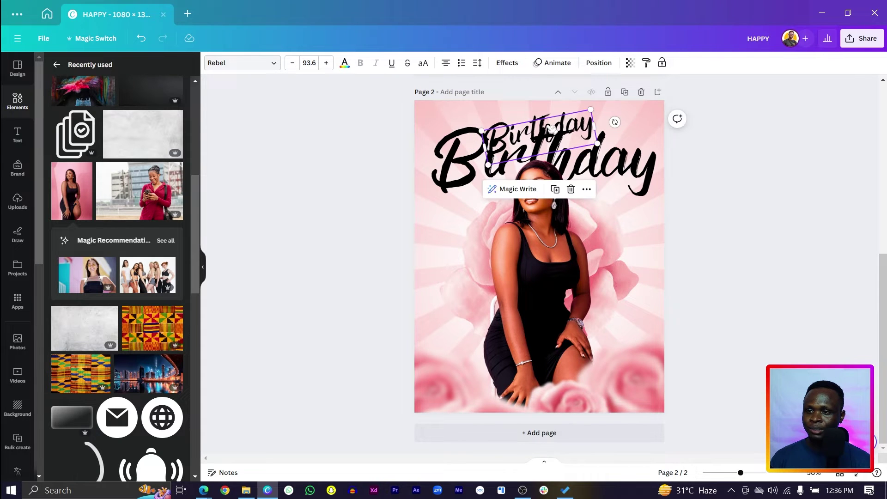
# - Change the tilted copy's text to "Happy", reduce it to font size 78.3 and place it just above the Birthday heading
pyautogui.doubleClick(560, 122)
pyautogui.write('Happy')
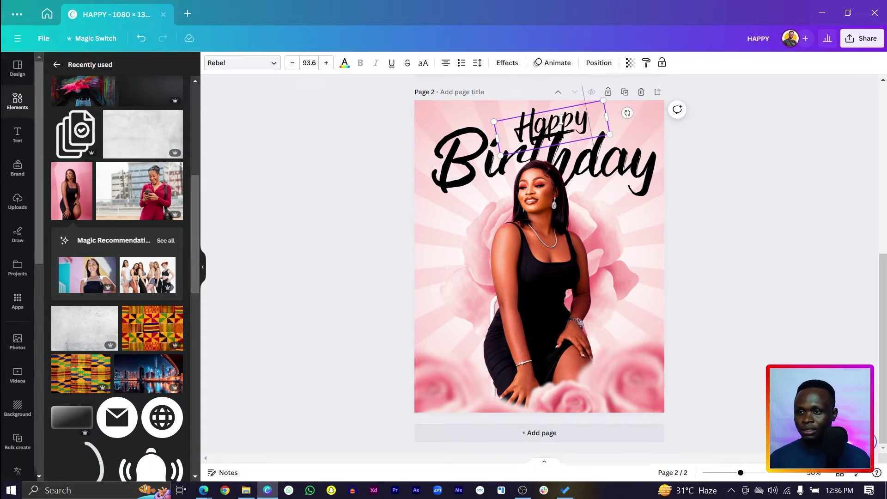
pyautogui.click(411, 203)
pyautogui.moveTo(563, 124)
pyautogui.mouseDown()
pyautogui.moveTo(546, 122)
pyautogui.moveTo(575, 132)
pyautogui.mouseUp()
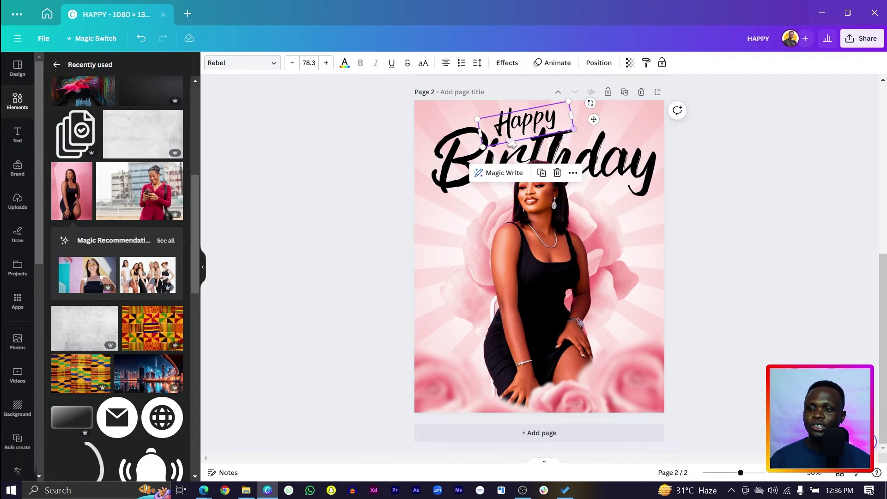
pyautogui.click(270, 224)
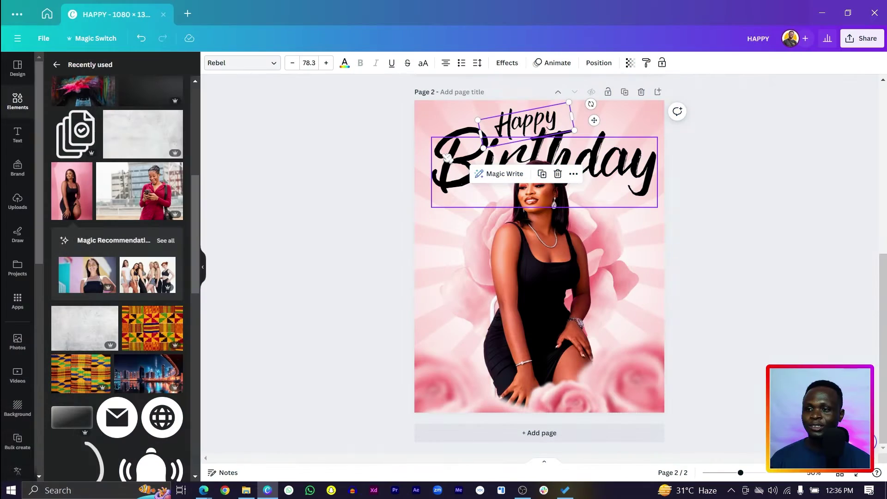
# - Recolor the Happy and Birthday texts together with the near-black shade taken from the woman's photo
pyautogui.keyDown('shift'); pyautogui.click(533, 121); pyautogui.keyUp('shift')
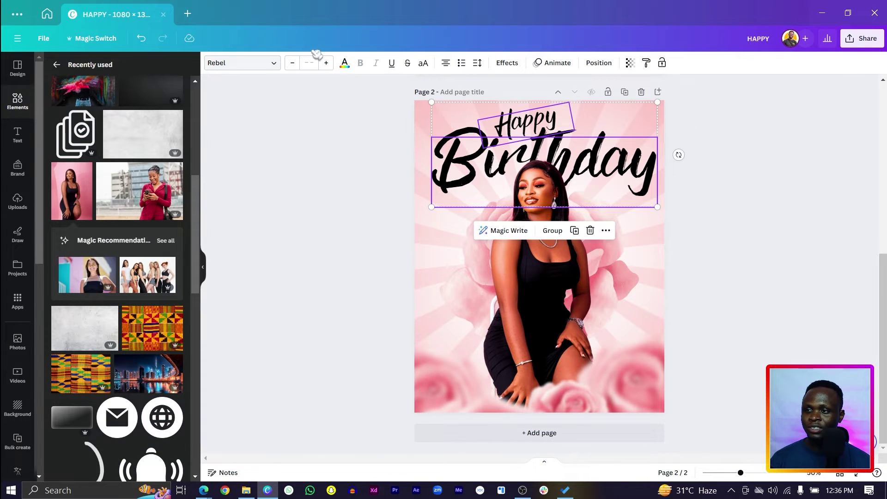
pyautogui.click(344, 63)
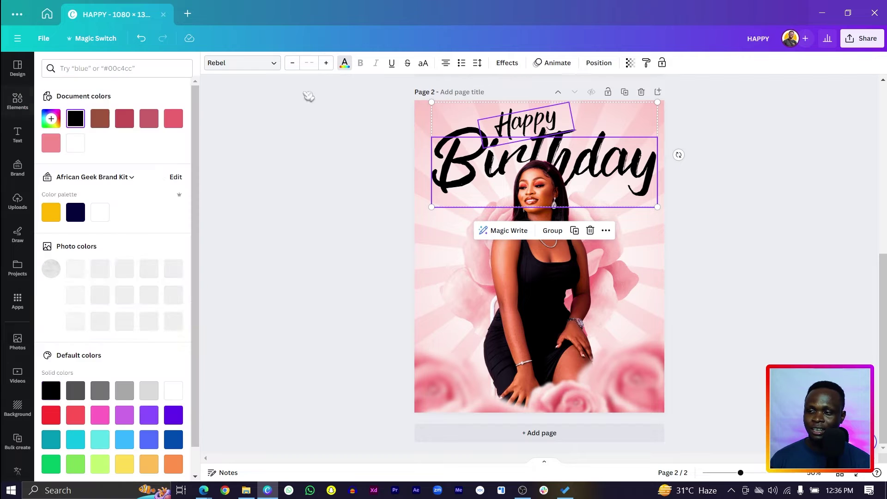
pyautogui.click(124, 118)
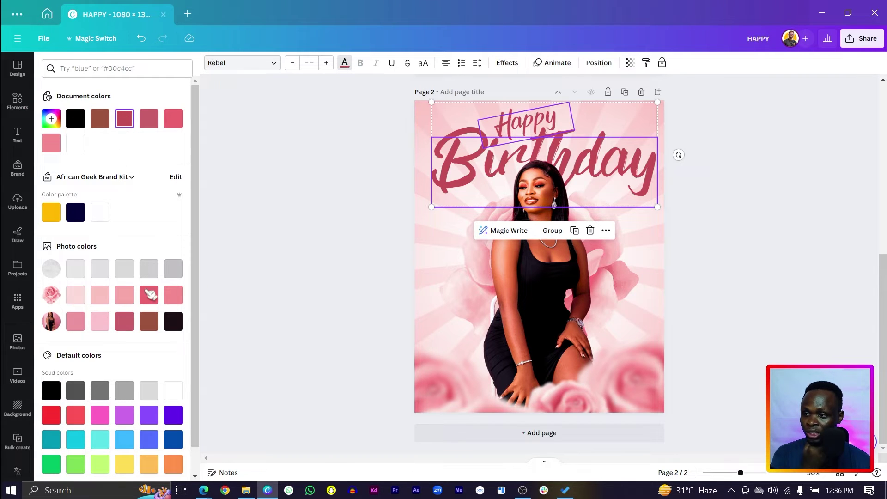
pyautogui.click(175, 322)
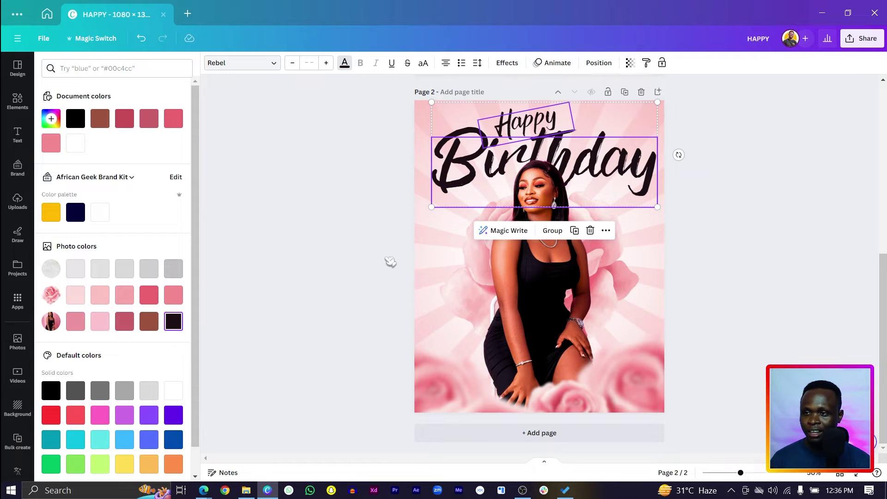
pyautogui.click(366, 257)
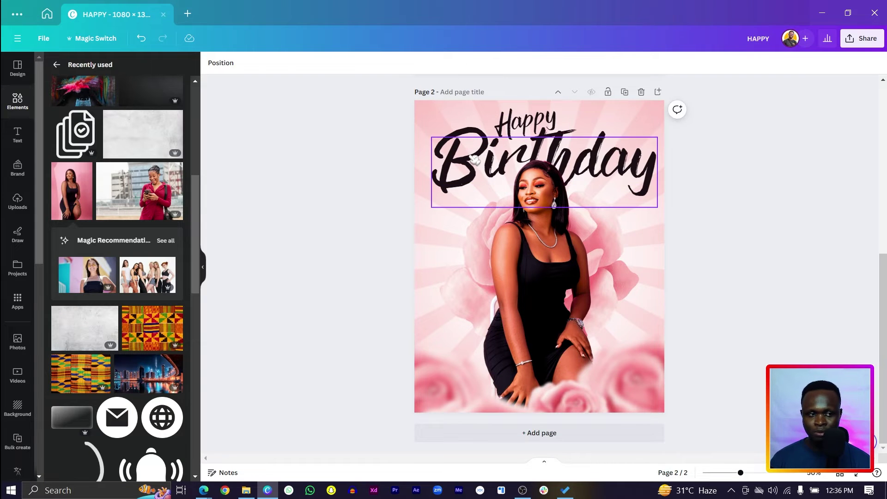
# - Shift the headings, woman and large rose slightly down and place blurred roses in both upper corners of the flyer
pyautogui.moveTo(351, 118); pyautogui.dragTo(610, 223)
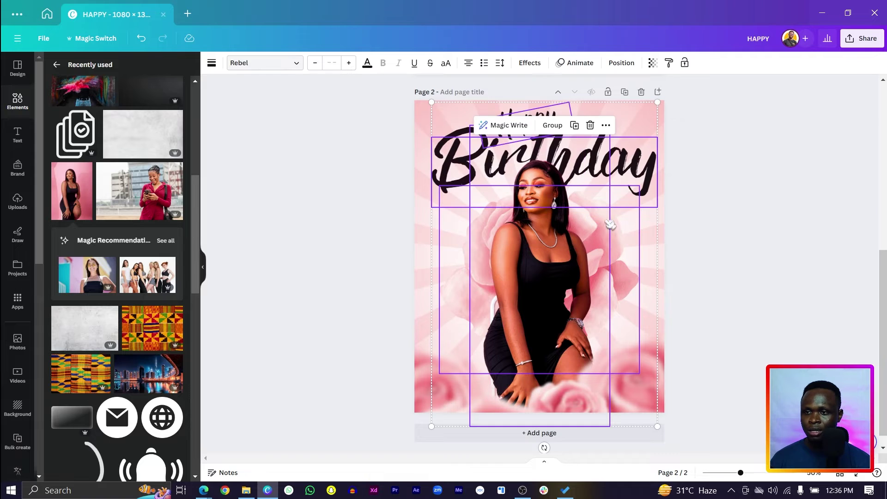
pyautogui.moveTo(535, 248); pyautogui.dragTo(384, 83)
pyautogui.moveTo(416, 135); pyautogui.dragTo(761, 146)
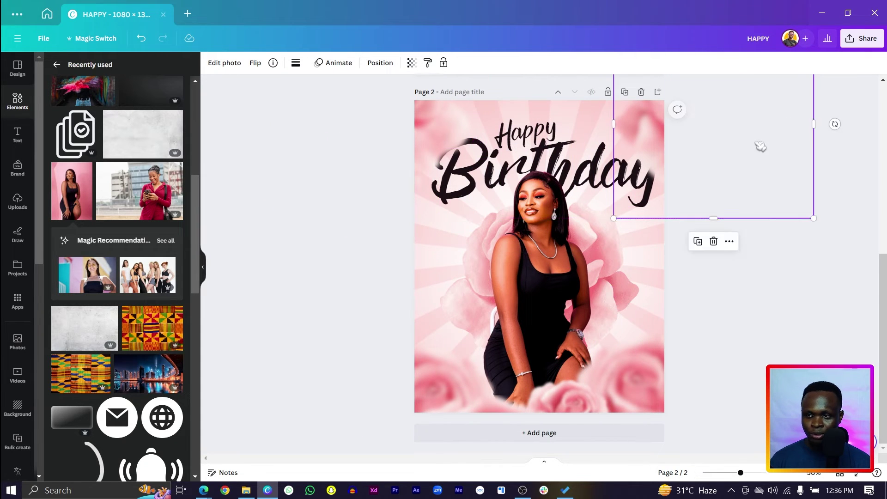
pyautogui.click(301, 257)
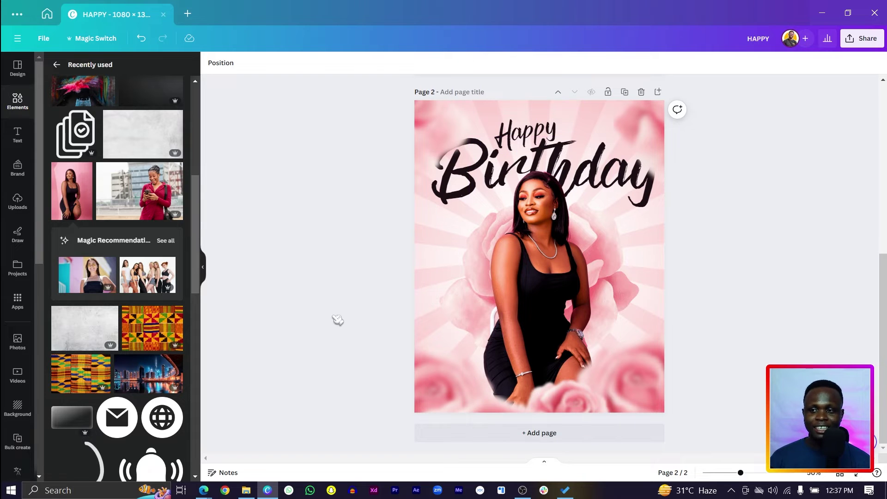
# - Add a text box with the celebrant's name on two lines and enlarge it to font size 80.4
pyautogui.press('t')
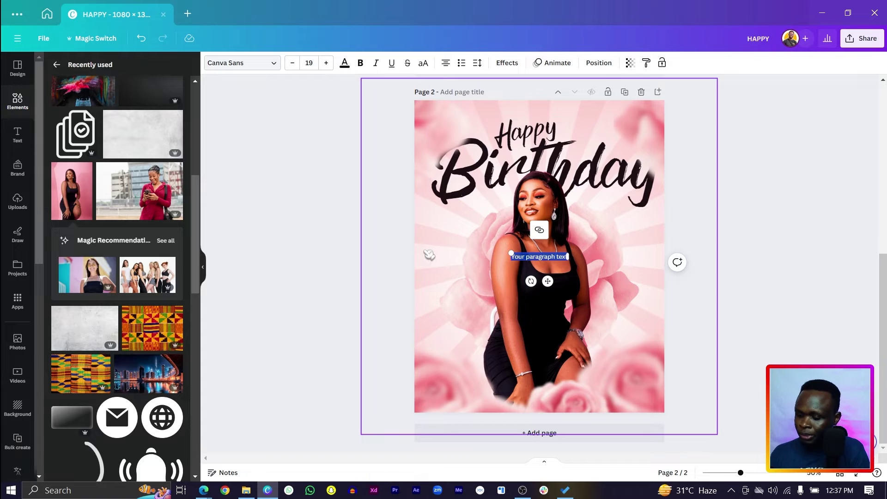
pyautogui.press('BackSpace')
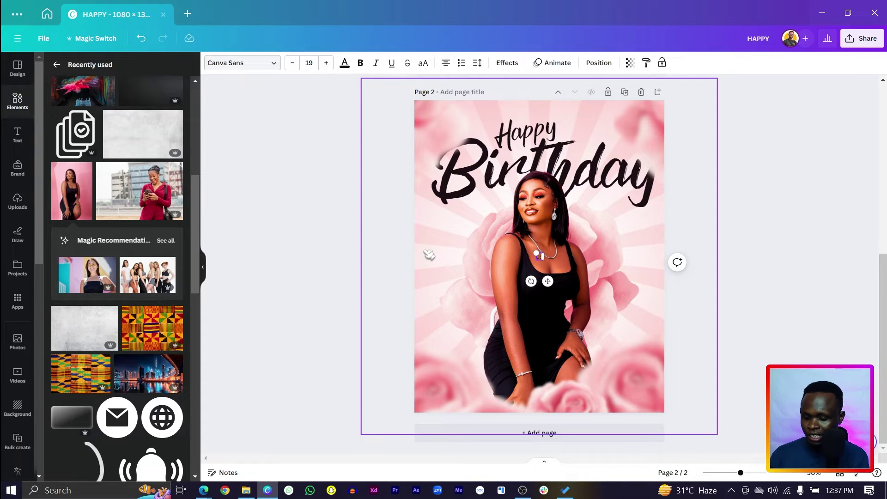
pyautogui.write('estelle')
pyautogui.press('Return')
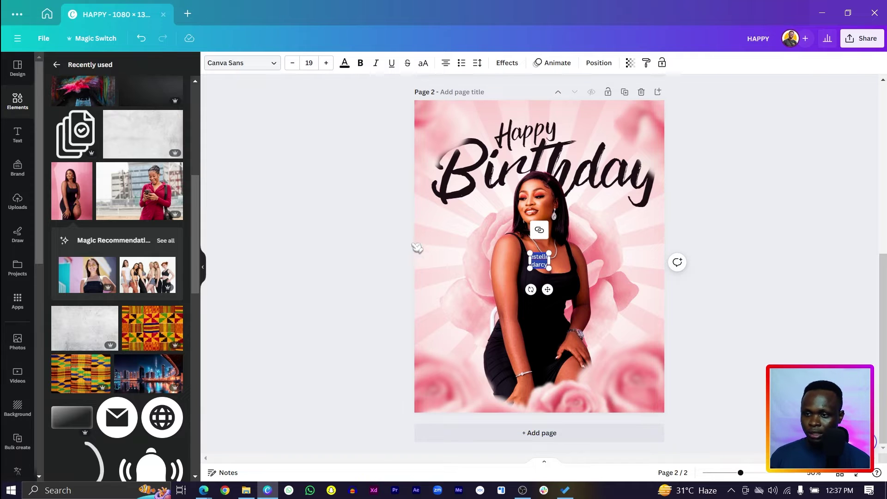
pyautogui.moveTo(549, 268); pyautogui.dragTo(610, 318)
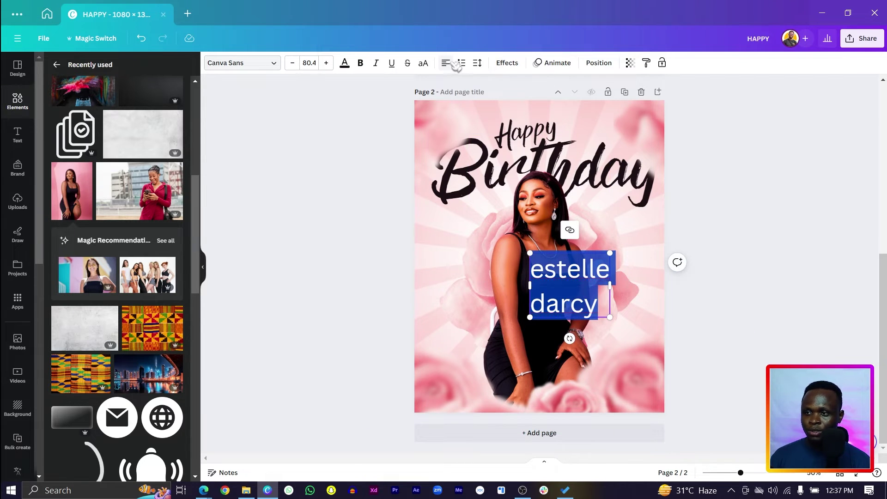
# - Set the celebrant's name in uppercase League Gothic and tighten its line spacing
pyautogui.click(424, 64)
pyautogui.click(240, 62)
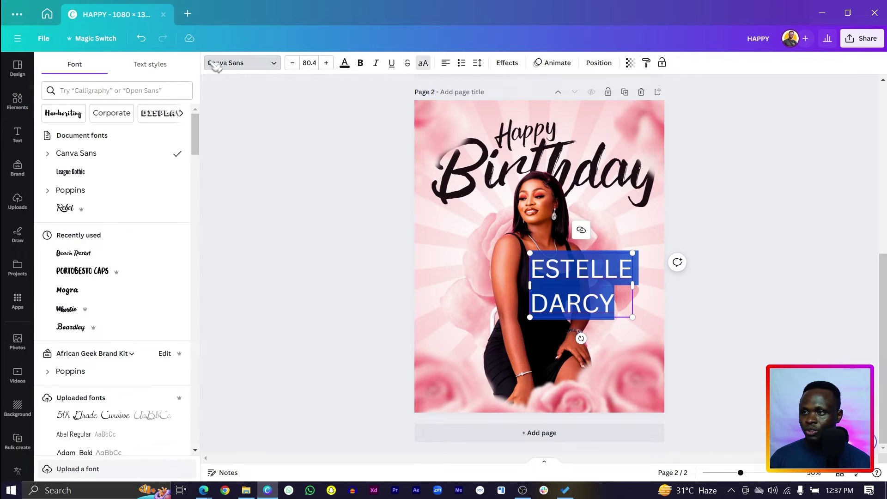
pyautogui.click(80, 176)
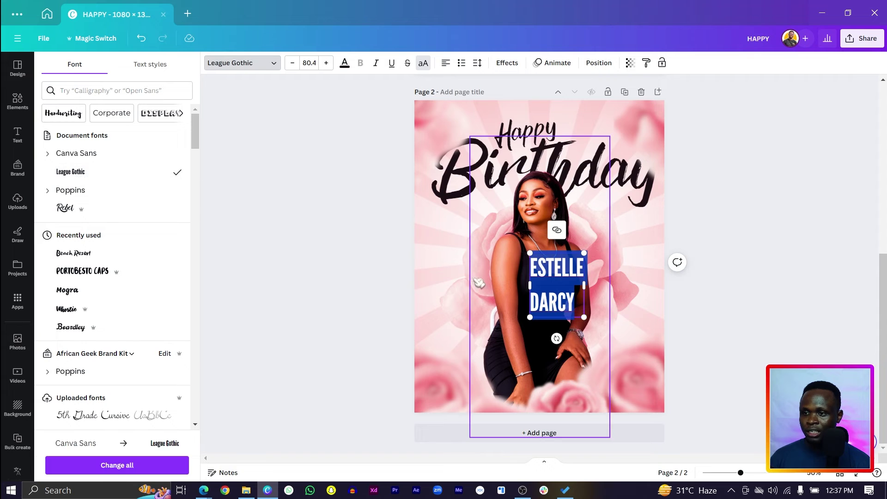
pyautogui.click(478, 63)
pyautogui.moveTo(526, 131); pyautogui.dragTo(500, 134)
pyautogui.press('Escape')
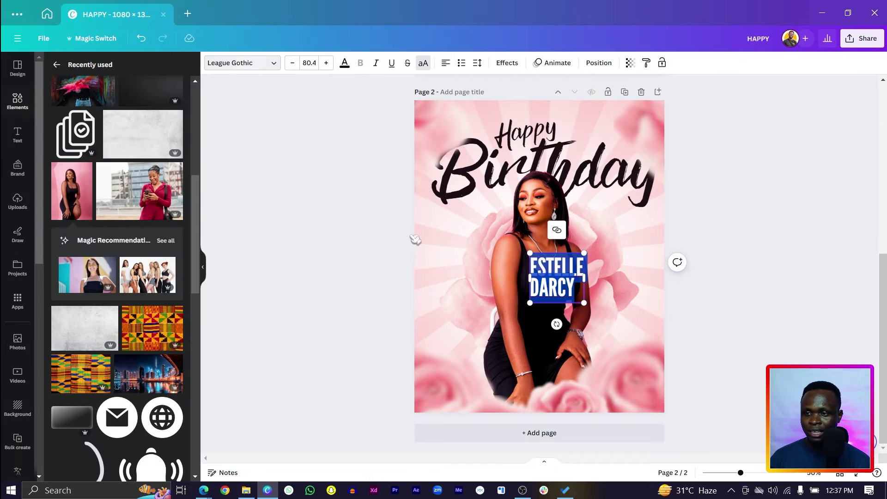
# - Enlarge the celebrant's name to font size 129 and color it brown
pyautogui.click(385, 295)
pyautogui.click(557, 284)
pyautogui.moveTo(584, 303); pyautogui.dragTo(617, 332)
pyautogui.click(345, 63)
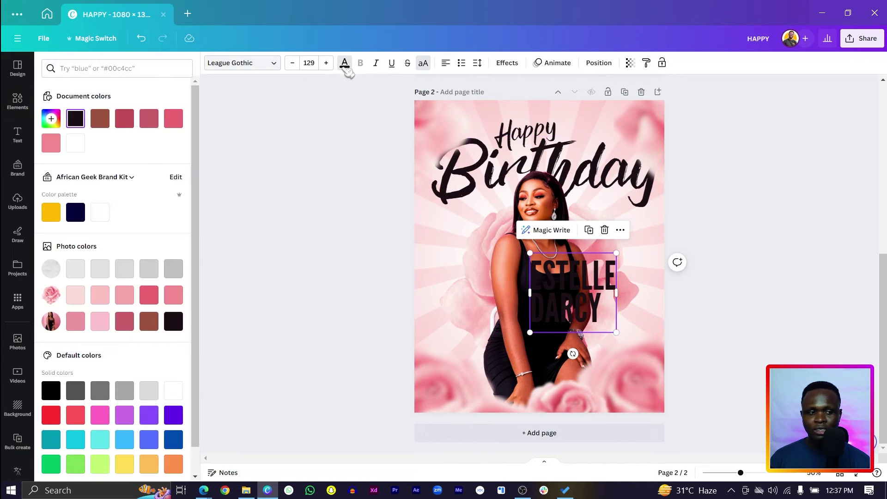
pyautogui.click(100, 120)
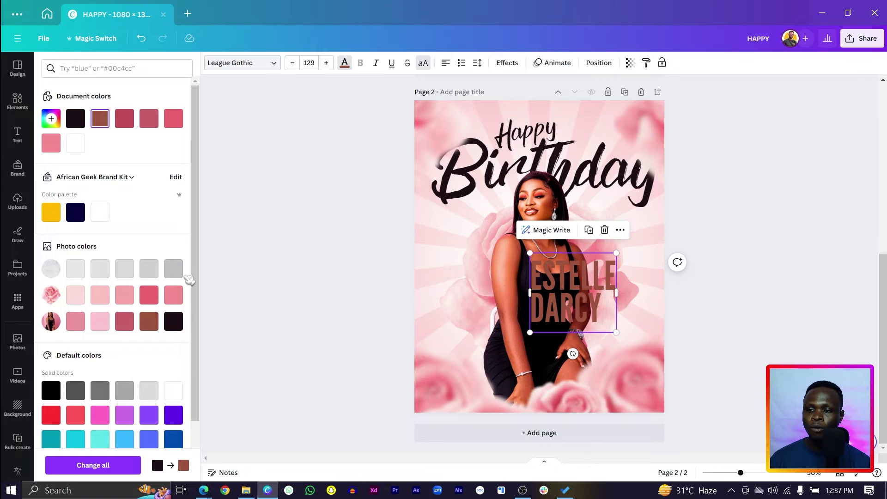
# - Apply the Outline effect to the celebrant's name in white with thickness 13
pyautogui.click(507, 63)
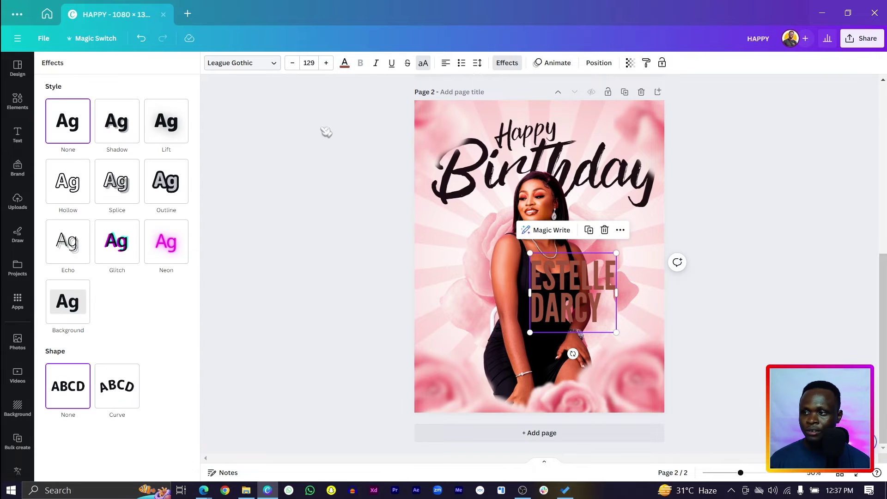
pyautogui.click(162, 189)
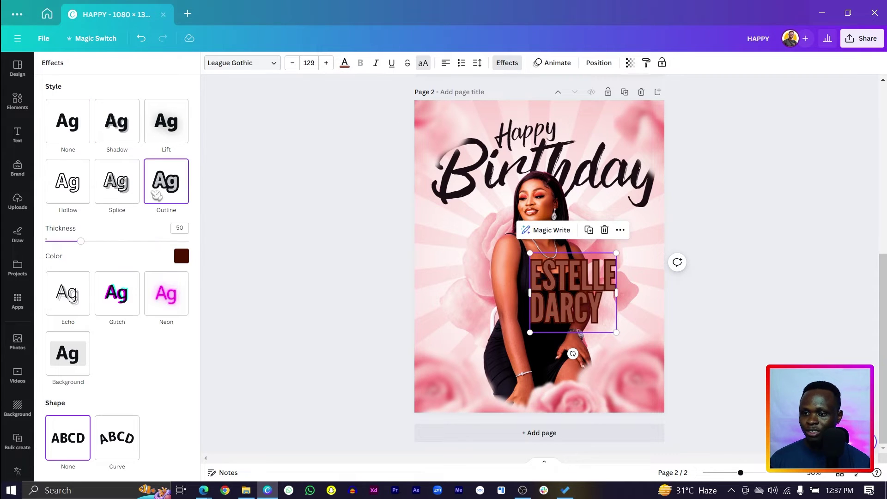
pyautogui.click(181, 257)
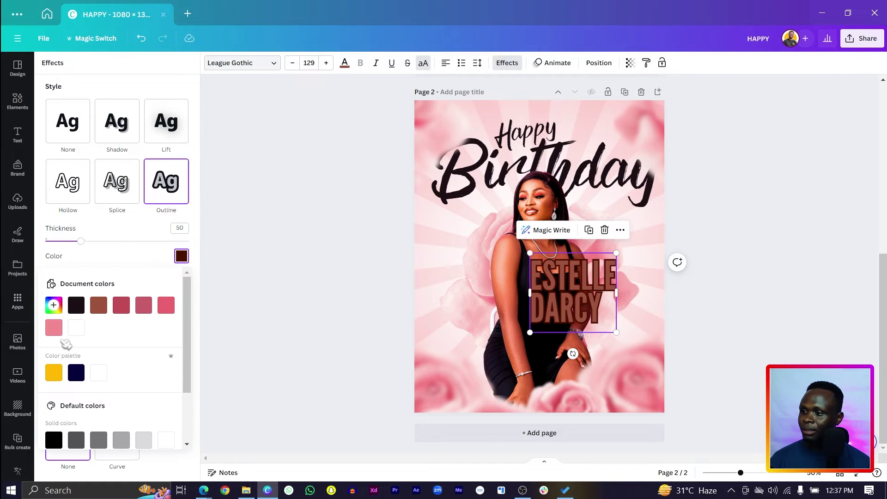
pyautogui.click(75, 329)
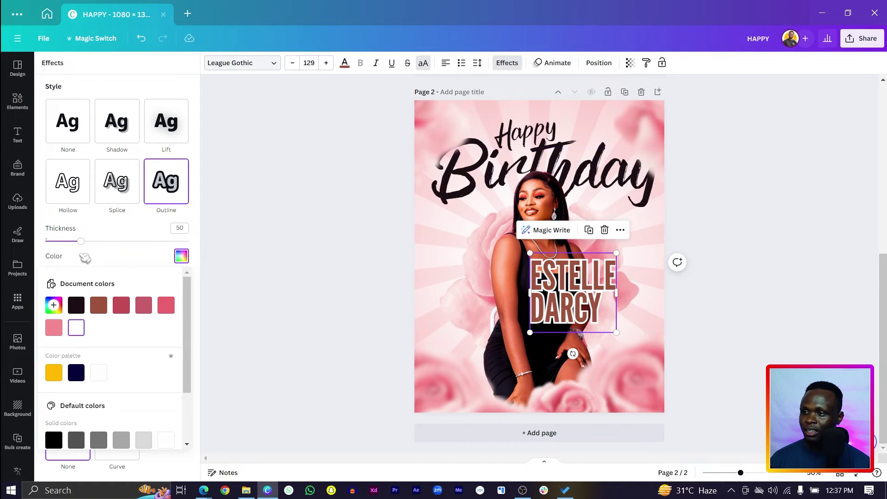
pyautogui.moveTo(81, 242); pyautogui.dragTo(60, 259)
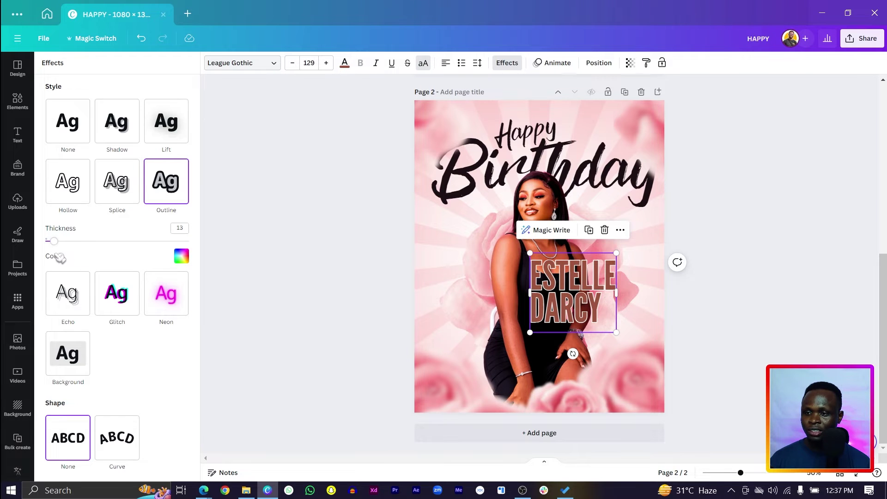
pyautogui.click(271, 291)
# - Move the celebrant's name down beside the woman's hip and bring the lower middle and right roses in front of it
pyautogui.moveTo(596, 300); pyautogui.dragTo(616, 339)
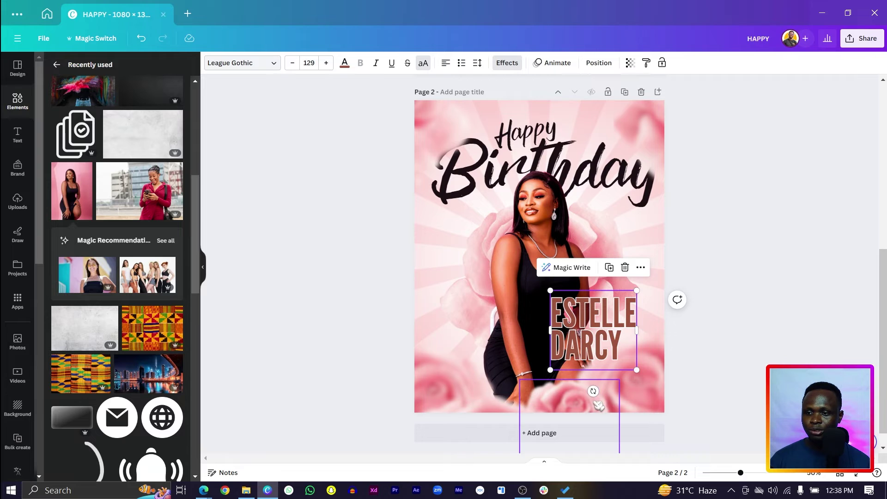
pyautogui.click(573, 397)
pyautogui.moveTo(573, 397); pyautogui.dragTo(750, 332)
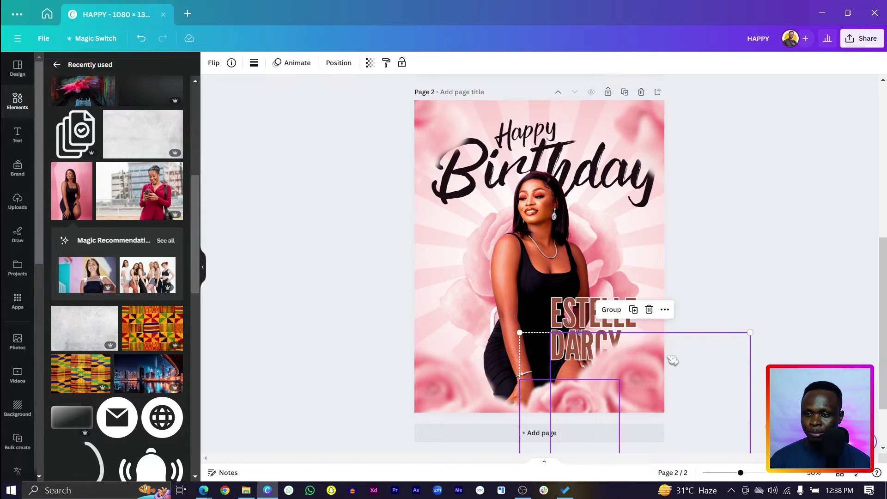
# - Add a square to the page, move it to the woman's hip opposite the name, and reshape it into a wide rectangle
pyautogui.click(744, 302)
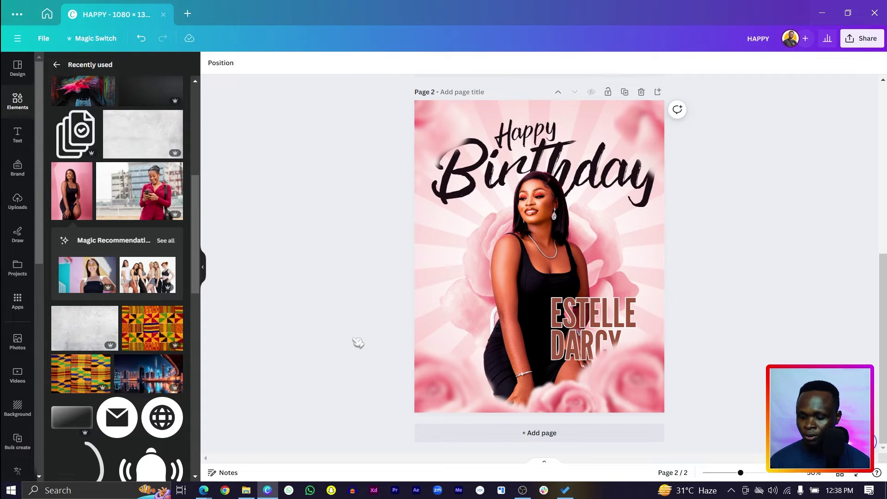
pyautogui.press('r')
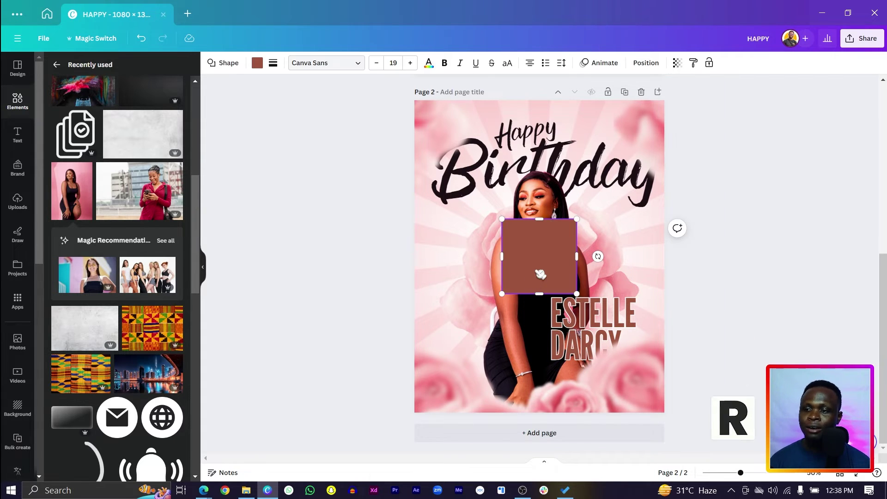
pyautogui.moveTo(536, 261); pyautogui.dragTo(485, 344)
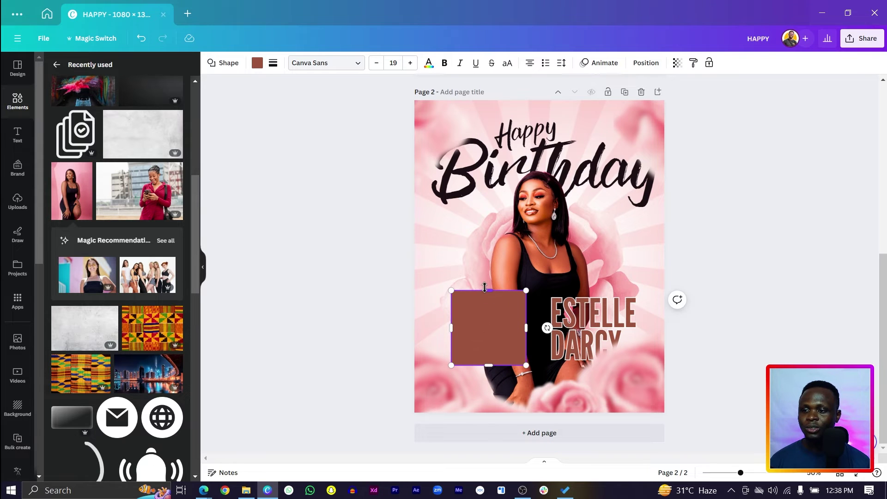
pyautogui.moveTo(485, 287); pyautogui.dragTo(485, 297)
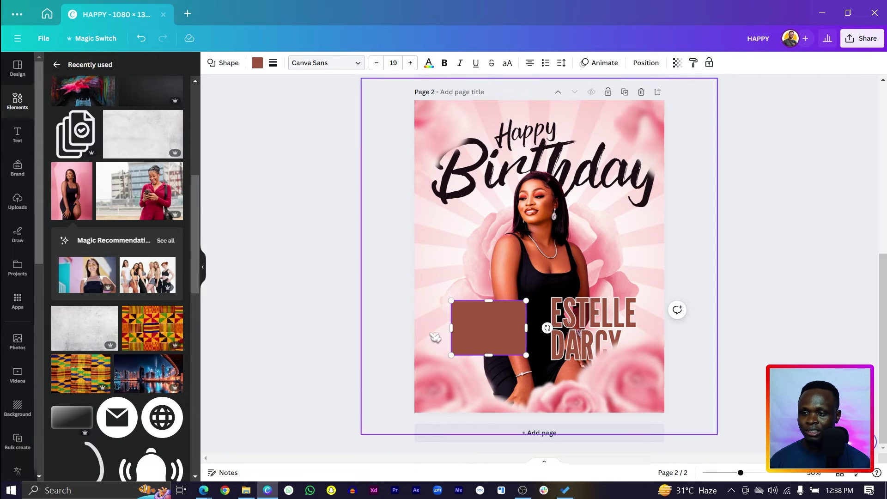
pyautogui.moveTo(451, 328); pyautogui.dragTo(437, 328)
pyautogui.moveTo(430, 329); pyautogui.dragTo(431, 329)
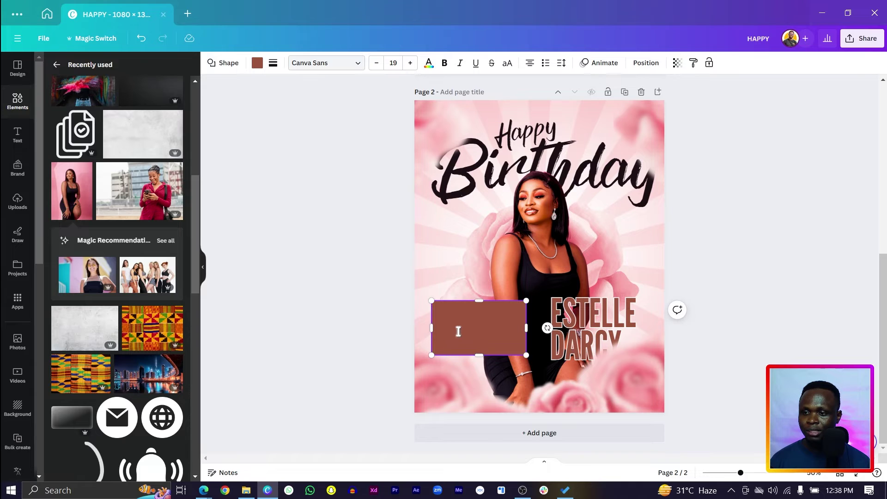
# - Give the rectangle a solid border of weight 4 and corner rounding of 16
pyautogui.click(274, 64)
pyautogui.click(315, 92)
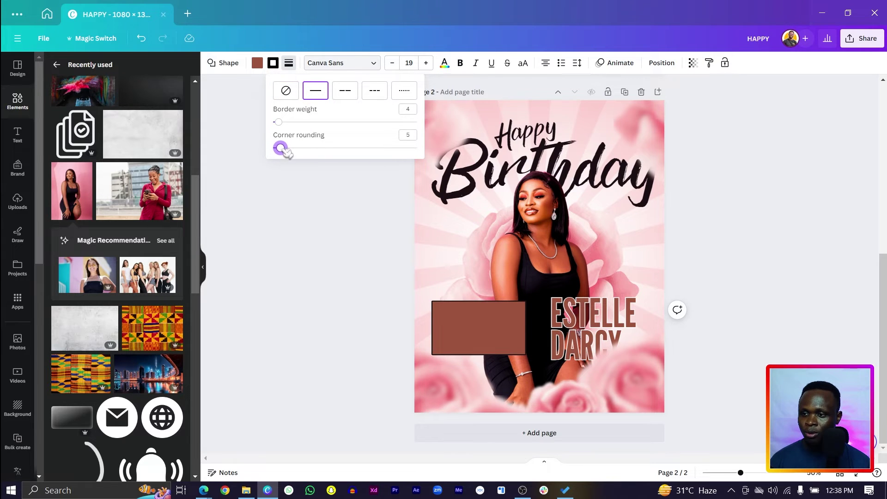
pyautogui.moveTo(299, 153); pyautogui.dragTo(297, 148)
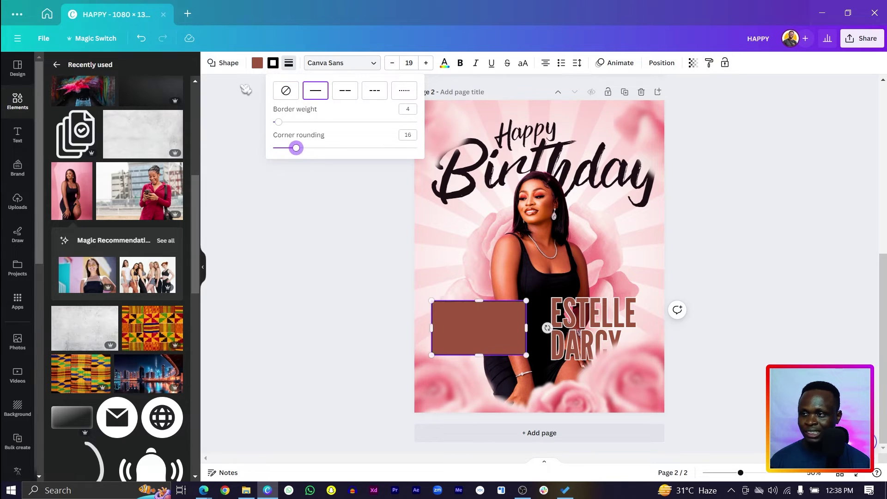
# - Color the rectangle's border white and its fill the darker rose pink from the document colors
pyautogui.click(258, 63)
pyautogui.click(273, 63)
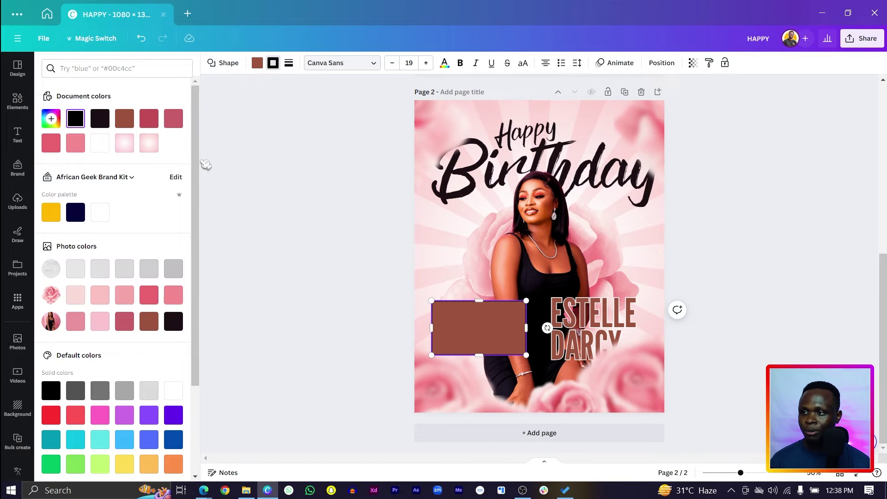
pyautogui.click(108, 144)
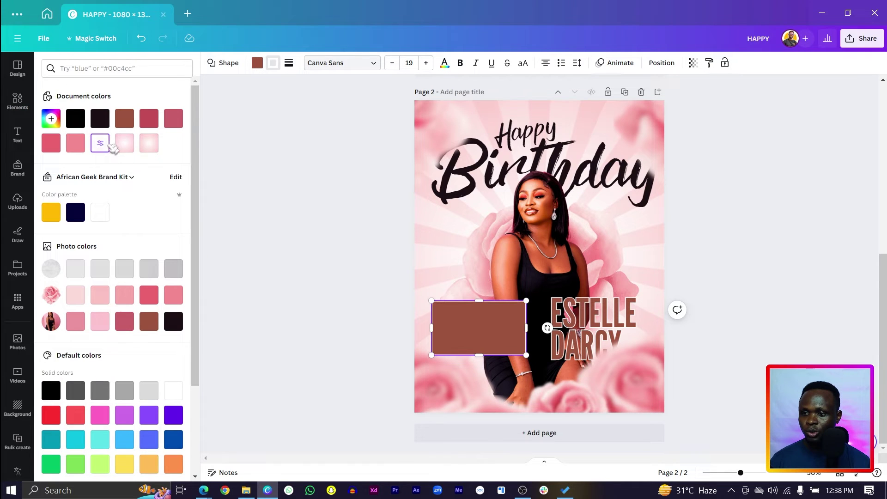
pyautogui.click(264, 64)
pyautogui.click(57, 145)
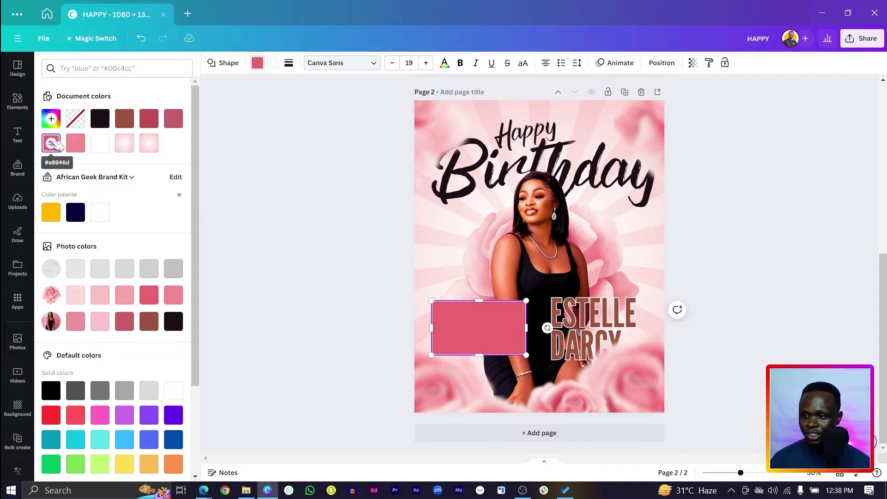
pyautogui.click(305, 298)
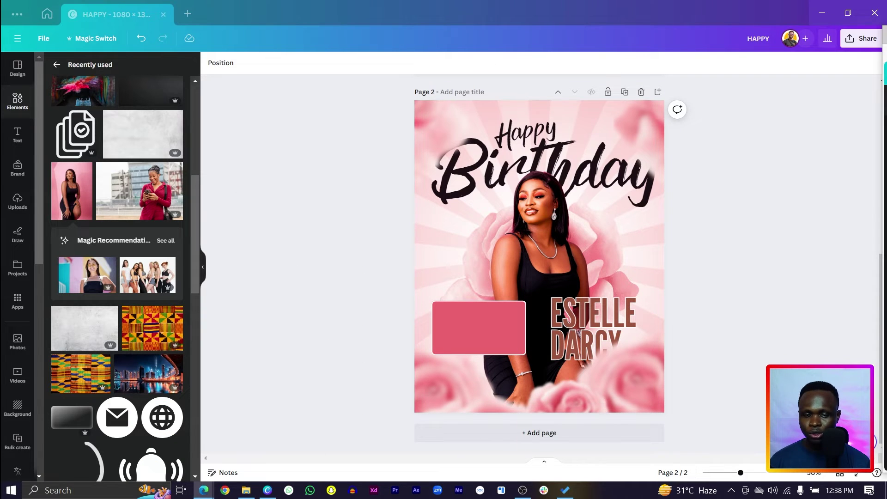
# - Add a new text box in Poppins Regular and turn off its uppercase formatting
pyautogui.moveTo(273, 74); pyautogui.dragTo(476, 207)
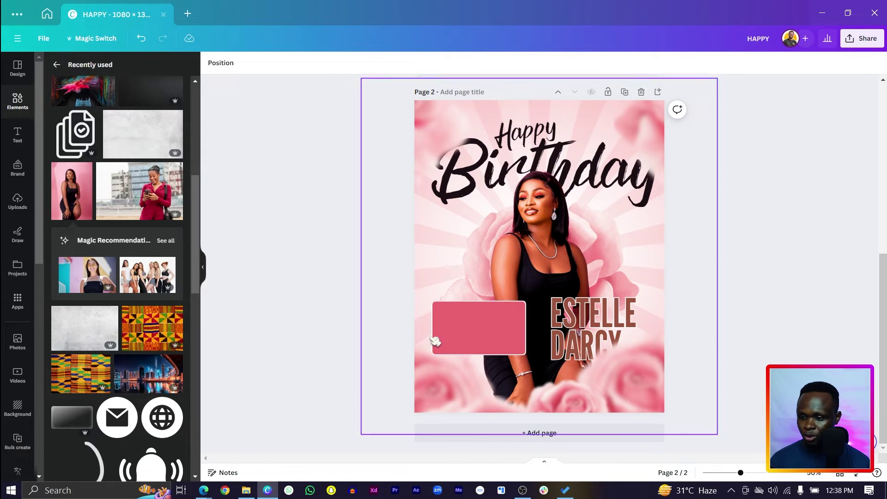
pyautogui.press('t')
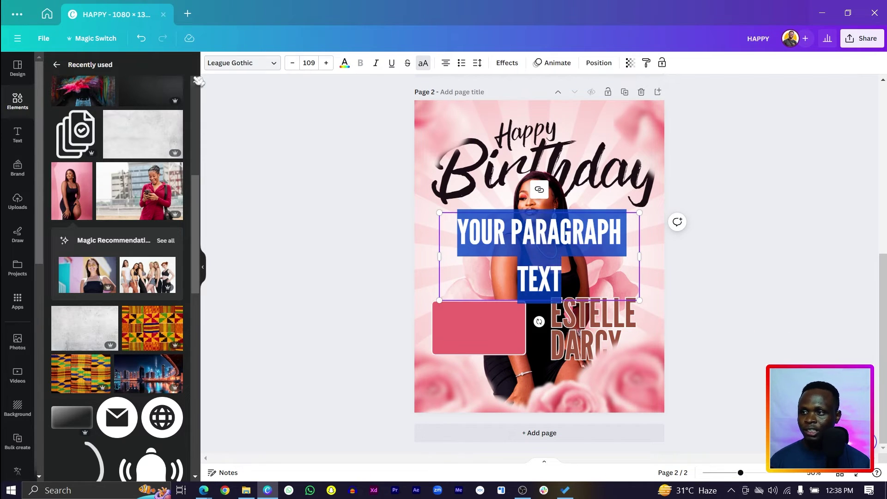
pyautogui.click(264, 63)
pyautogui.click(119, 90)
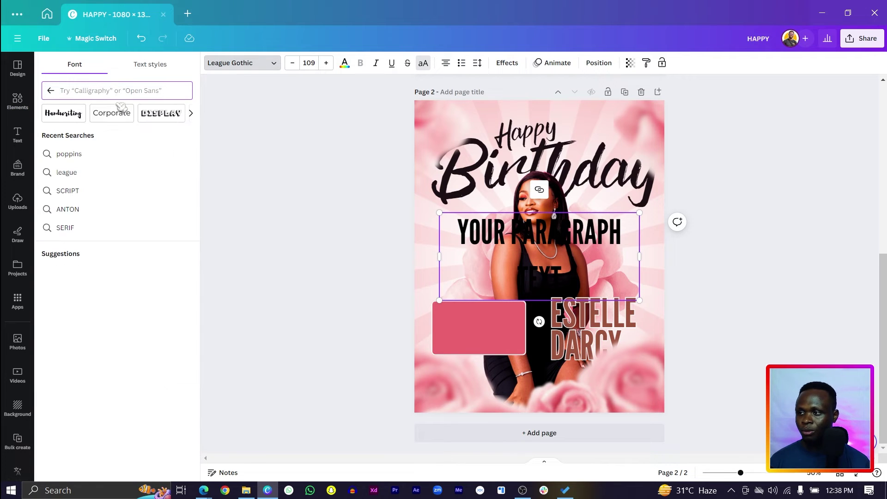
pyautogui.write('poppins')
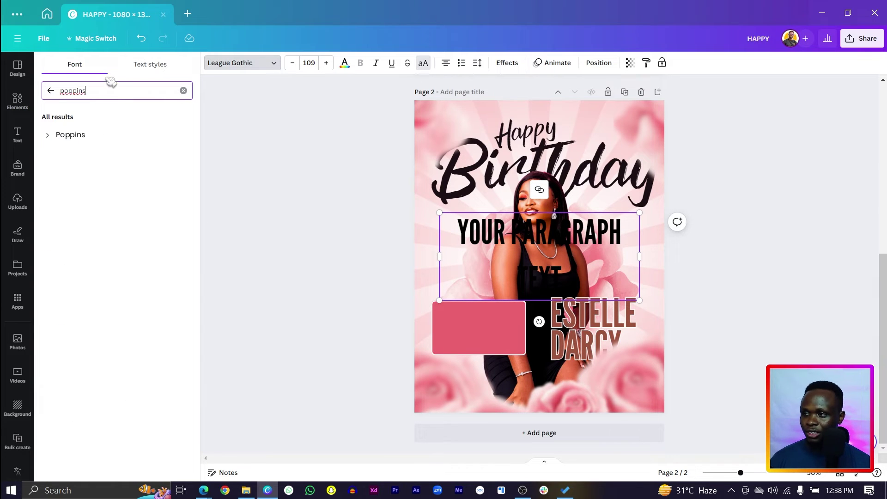
pyautogui.click(54, 137)
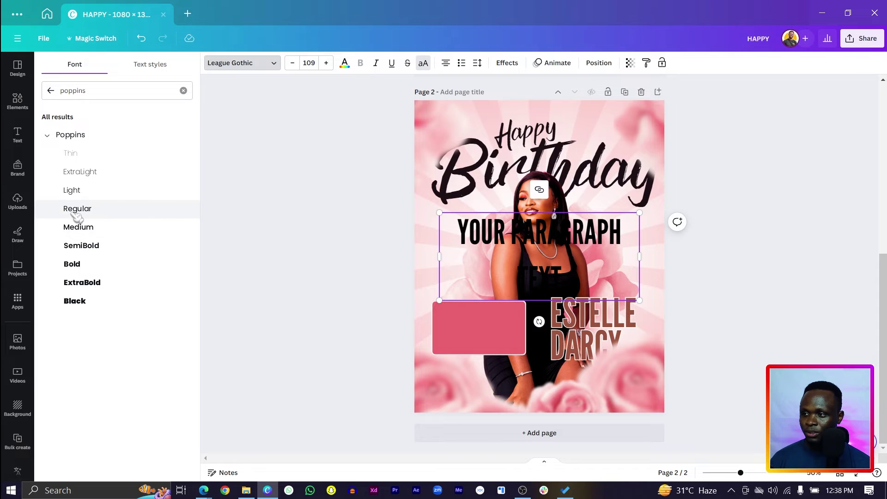
pyautogui.click(76, 209)
pyautogui.doubleClick(465, 291)
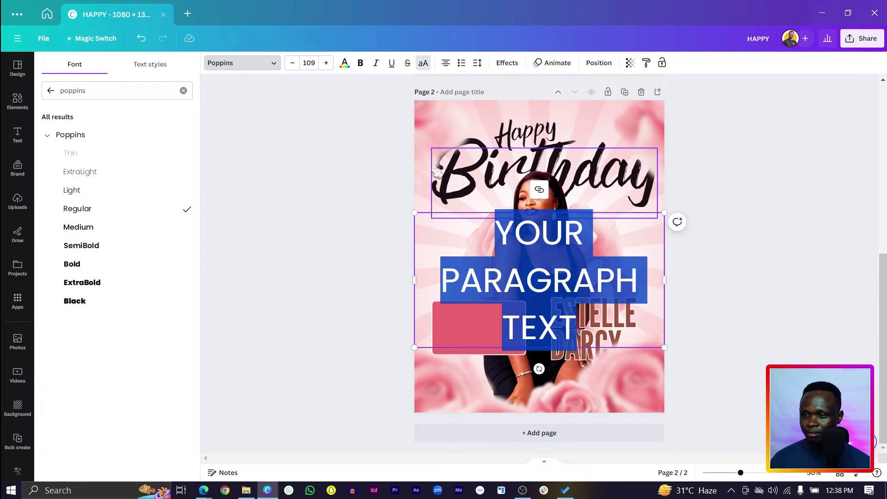
pyautogui.click(424, 63)
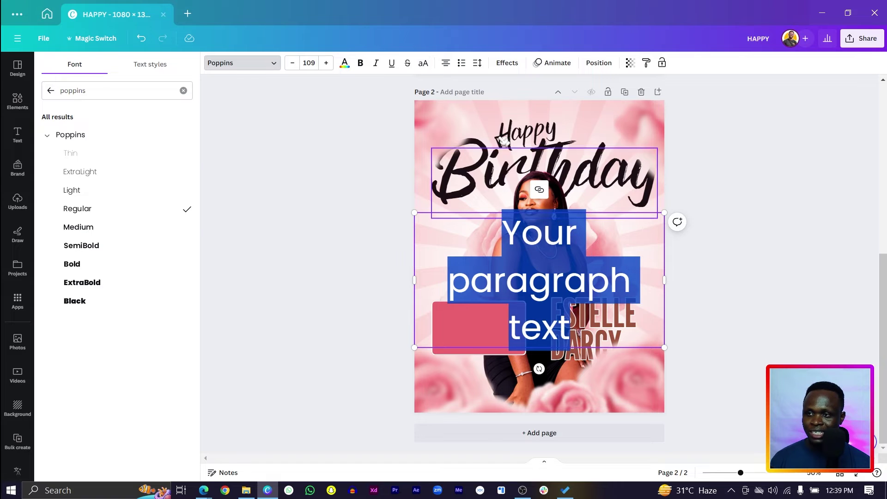
# - Scale the text down to size 26 and replace it with "Wishing you a day filled with love, laughter, and all the happiness in the world."
pyautogui.moveTo(664, 212); pyautogui.dragTo(474, 315)
pyautogui.tripleClick(447, 337)
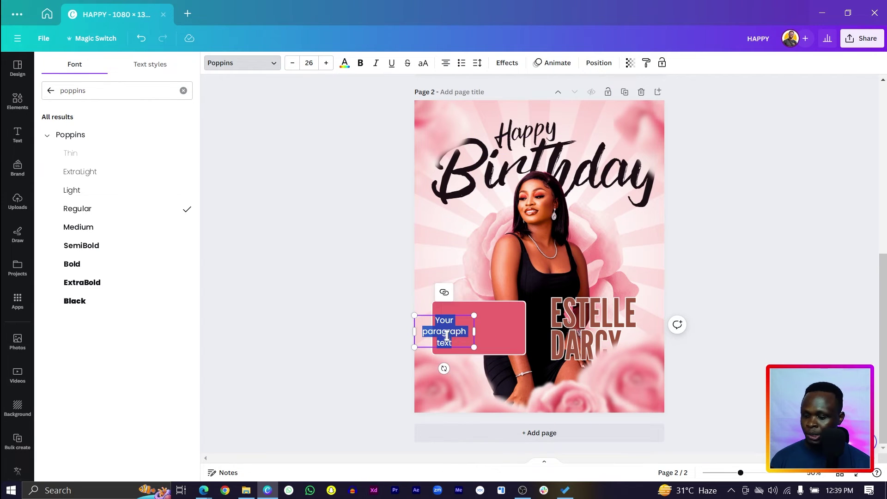
pyautogui.write('Wishing you a day filled with love, laughter, and all the happiness in the world.')
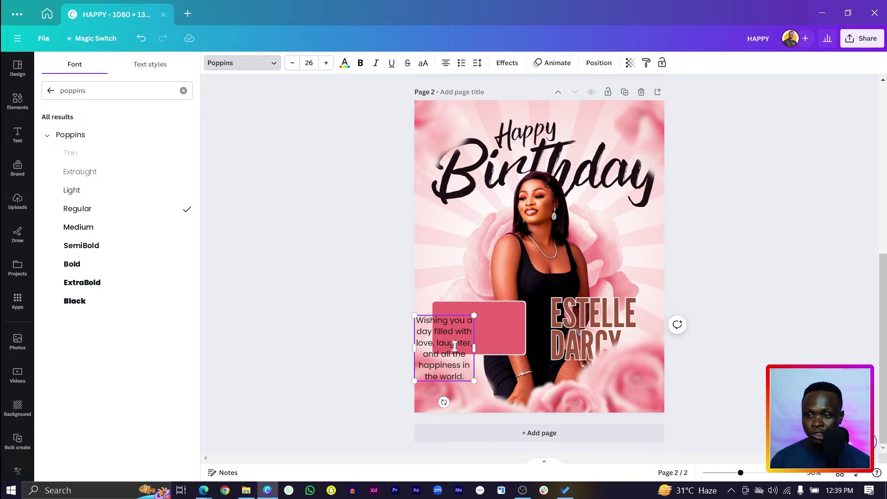
# - Reflow the birthday message over three lines at font size 20.9 and widen the pink rectangle to hold it
pyautogui.moveTo(474, 349); pyautogui.dragTo(537, 329)
pyautogui.moveTo(415, 345); pyautogui.dragTo(445, 358)
pyautogui.click(482, 354)
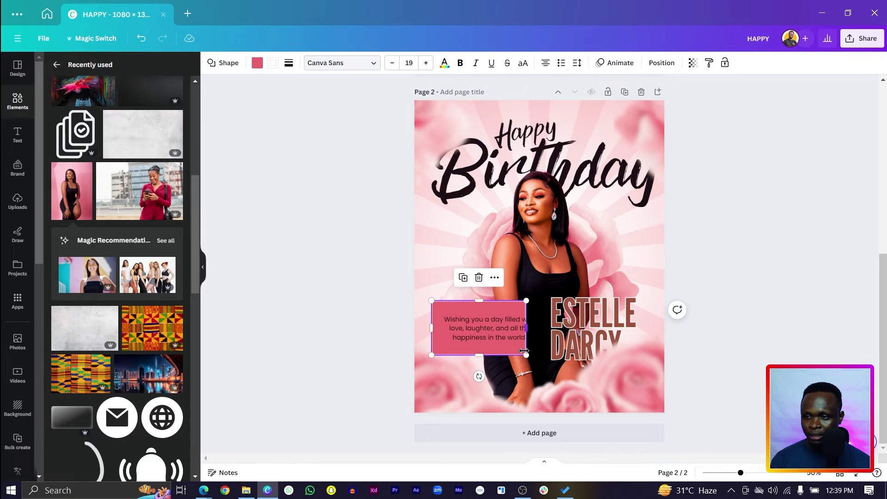
pyautogui.moveTo(525, 328); pyautogui.dragTo(539, 328)
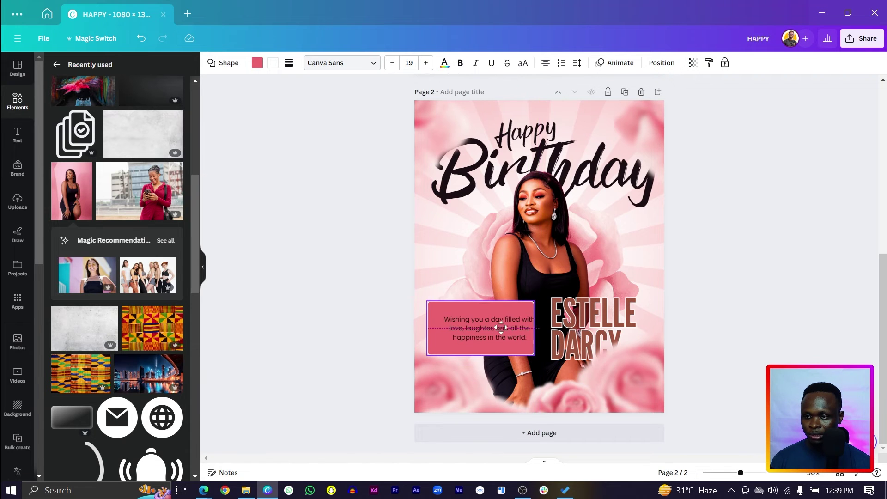
pyautogui.moveTo(471, 328); pyautogui.dragTo(467, 329)
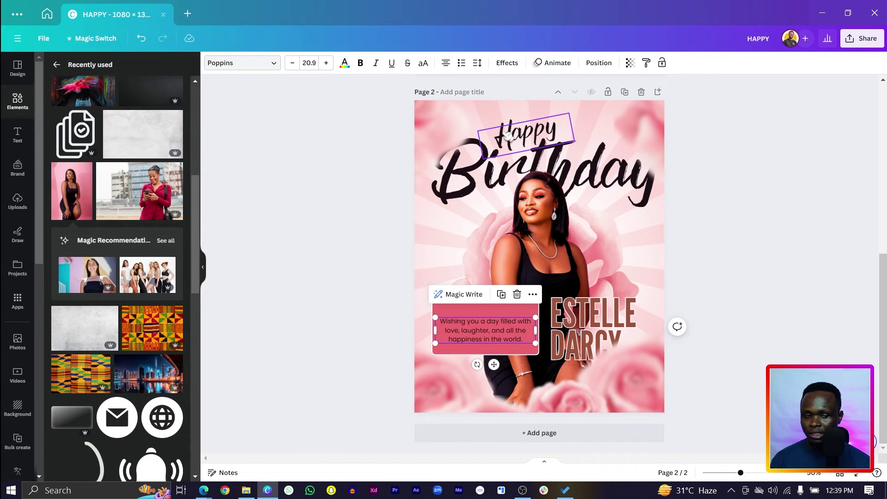
# - Left-align the birthday message and enlarge it to font size 24 within the pink rectangle
pyautogui.click(445, 62)
pyautogui.click(535, 329)
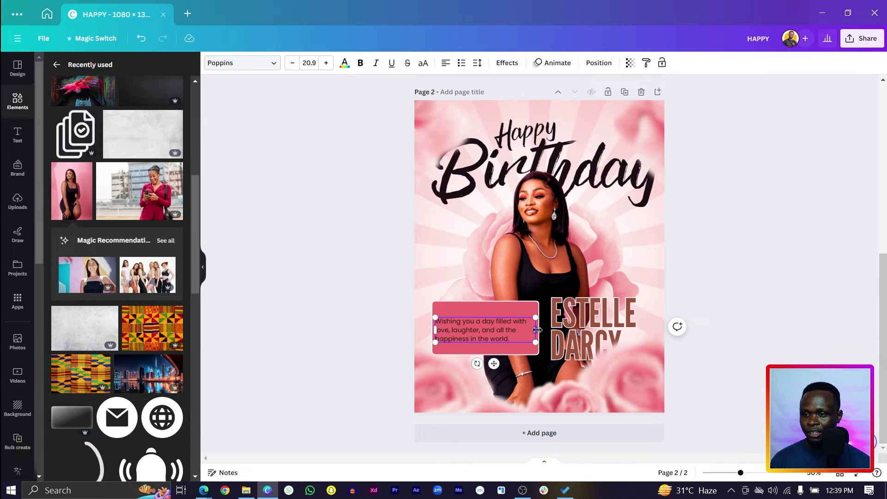
pyautogui.moveTo(537, 330); pyautogui.dragTo(535, 311)
pyautogui.click(376, 329)
pyautogui.moveTo(449, 324); pyautogui.dragTo(451, 322)
# - Color the birthday message white and center it vertically inside the pink rectangle
pyautogui.click(344, 64)
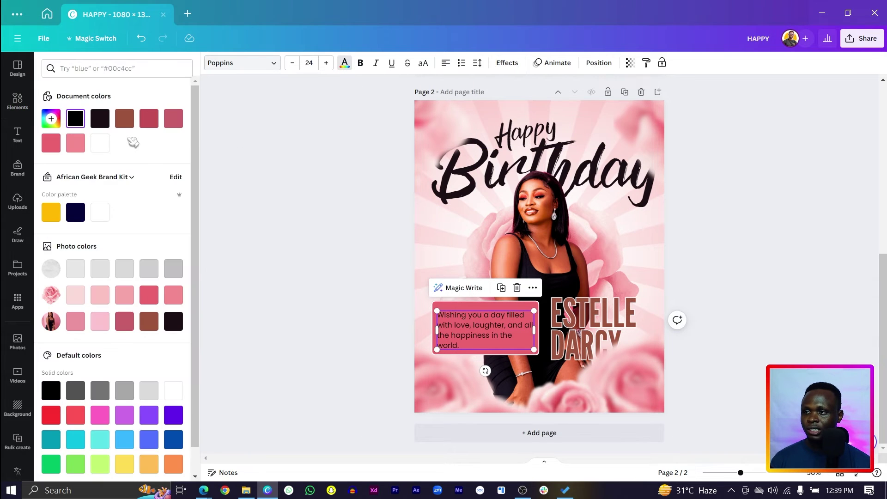
pyautogui.click(106, 144)
pyautogui.click(373, 310)
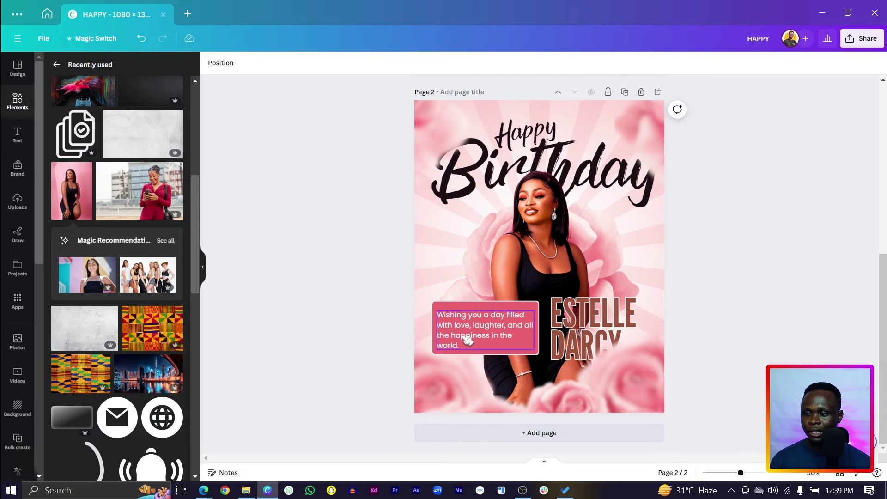
pyautogui.moveTo(464, 335); pyautogui.dragTo(505, 328)
pyautogui.click(380, 317)
pyautogui.click(506, 329)
pyautogui.click(461, 318)
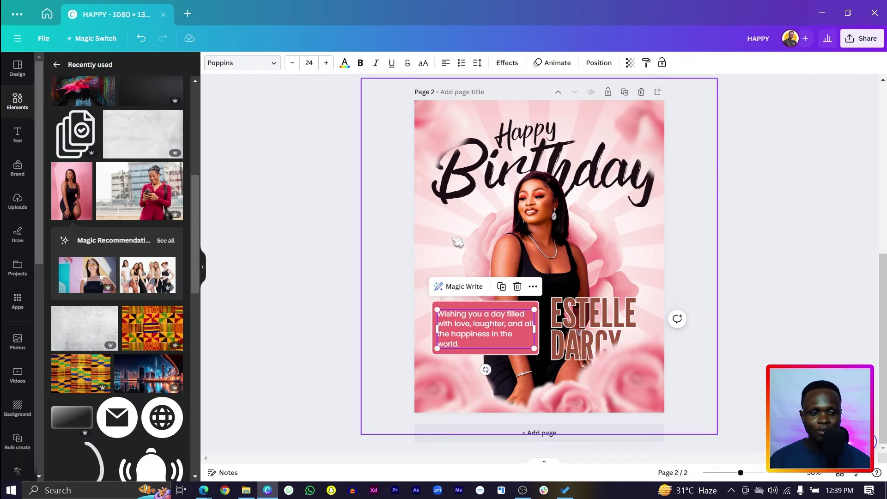
pyautogui.click(306, 209)
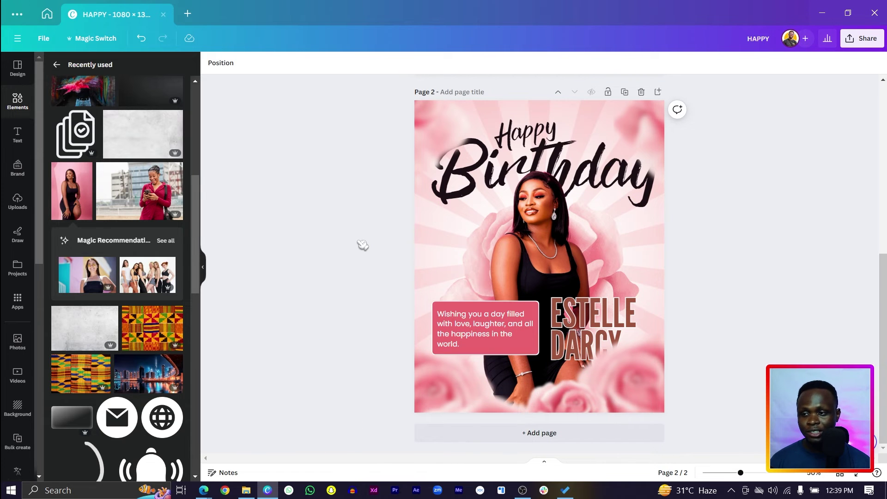
# - Add a circle just above the message rectangle, flush with its left edge, and fill it light pink
pyautogui.press('c')
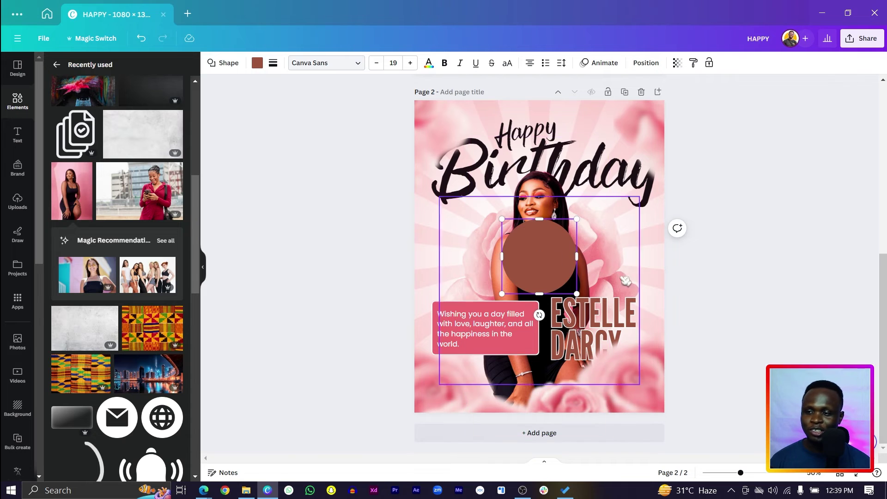
pyautogui.moveTo(577, 293); pyautogui.dragTo(447, 287)
pyautogui.click(326, 296)
pyautogui.click(257, 63)
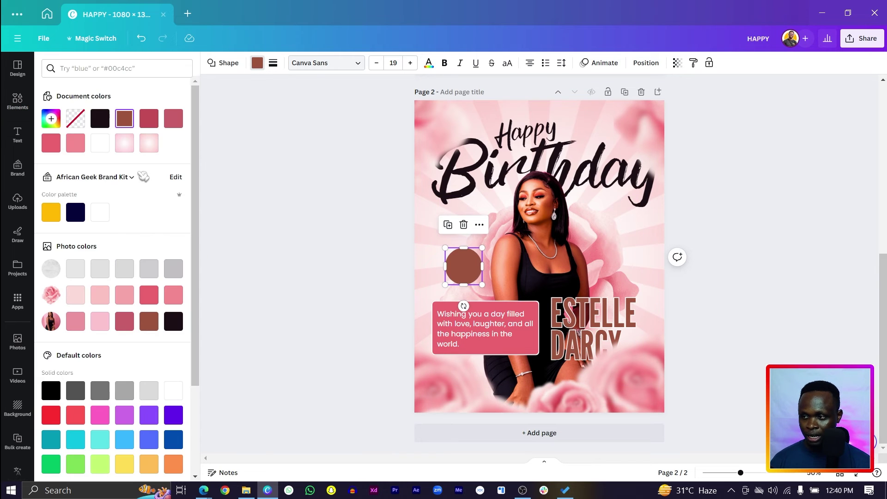
pyautogui.click(78, 145)
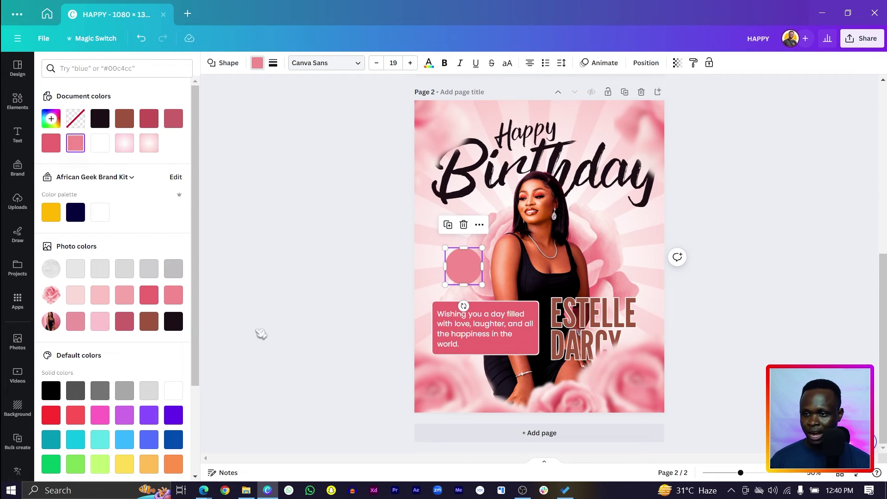
pyautogui.moveTo(450, 273); pyautogui.dragTo(432, 299)
pyautogui.click(351, 288)
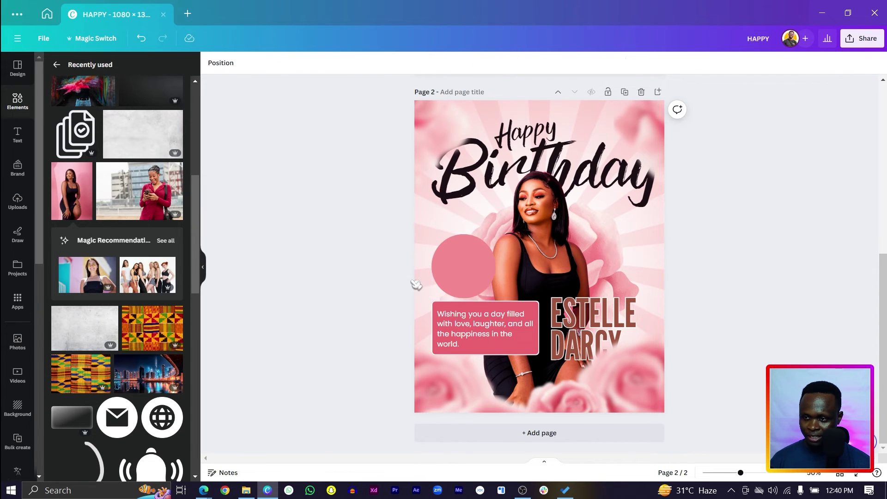
# - Fill the large circle above the message box with white and move it beneath the smaller pink circle in the layer order
pyautogui.click(441, 271)
pyautogui.click(257, 63)
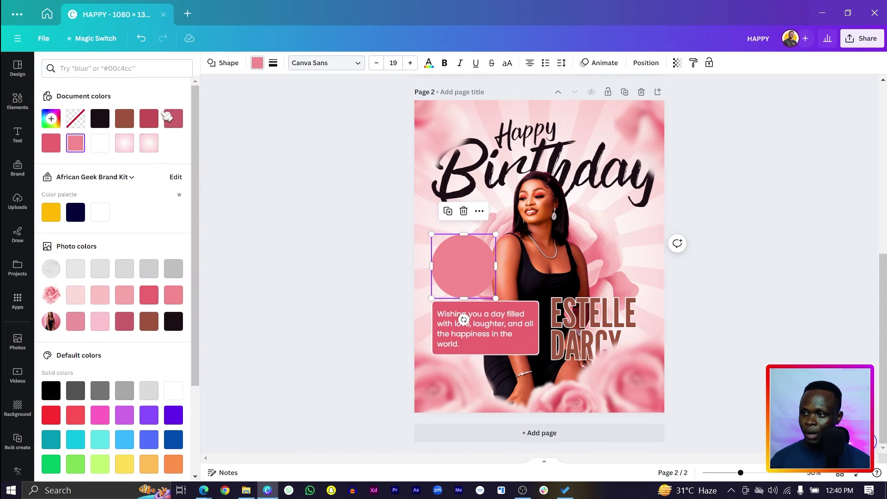
pyautogui.click(104, 144)
pyautogui.click(449, 263)
pyautogui.rightClick(447, 266)
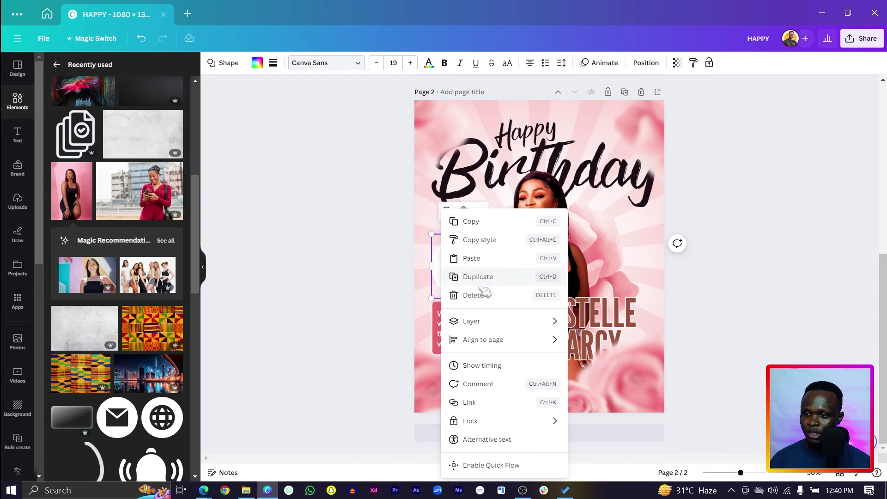
pyautogui.moveTo(508, 322)
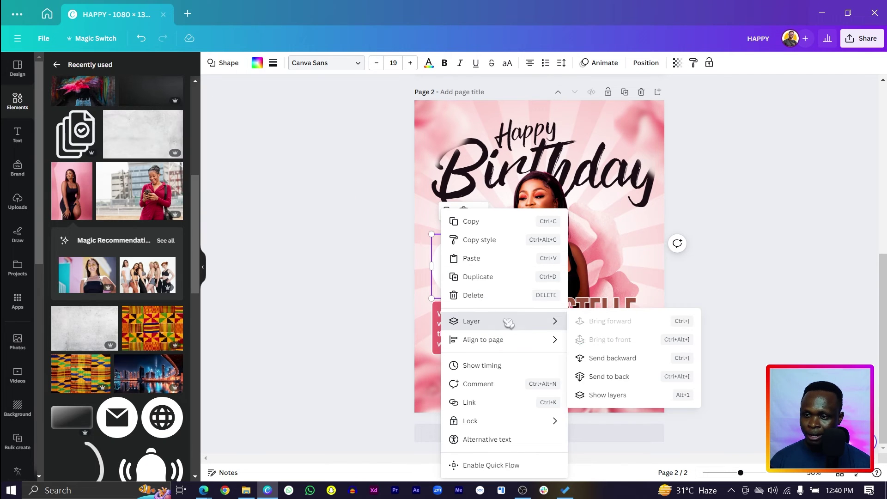
pyautogui.click(608, 395)
pyautogui.moveTo(143, 122); pyautogui.dragTo(138, 222)
pyautogui.click(316, 269)
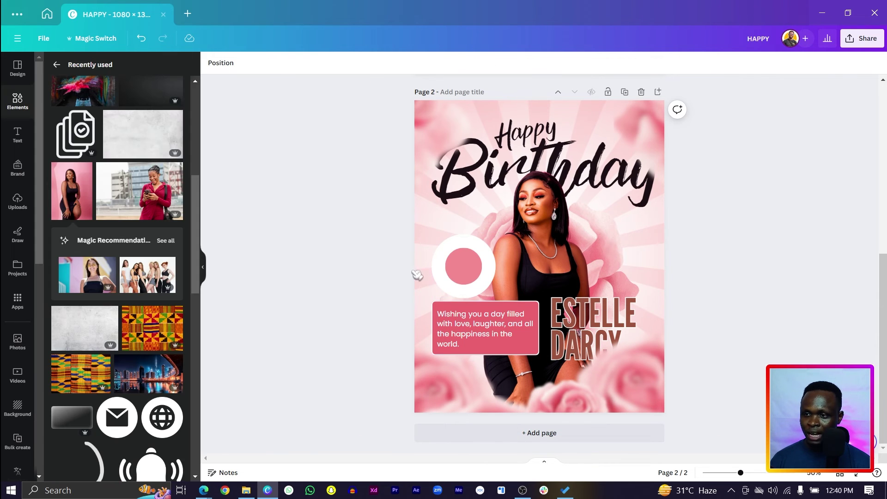
# - Shift the white and pink circles together slightly inward from the flyer's left edge and up from the message box
pyautogui.click(471, 288)
pyautogui.keyDown('shift'); pyautogui.click(468, 271); pyautogui.keyUp('shift')
pyautogui.moveTo(467, 270); pyautogui.dragTo(474, 269)
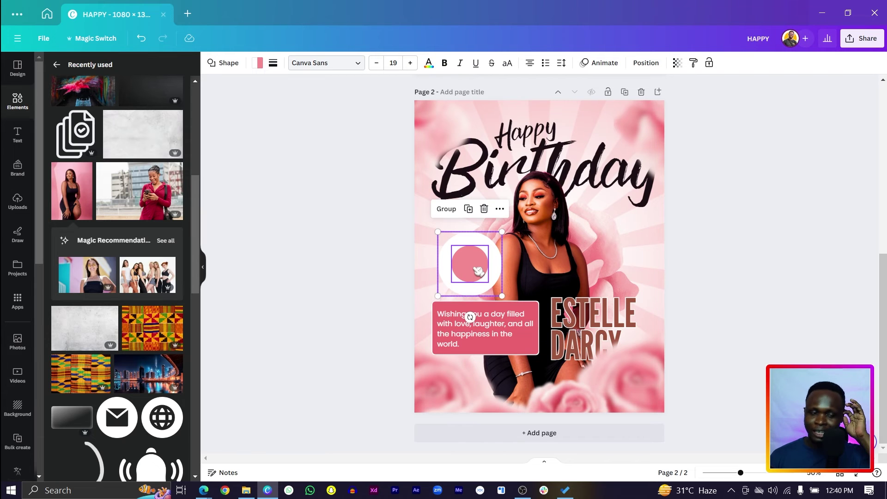
# - Place a copy of the birthday message over the circles and color its text brown
pyautogui.click(466, 337)
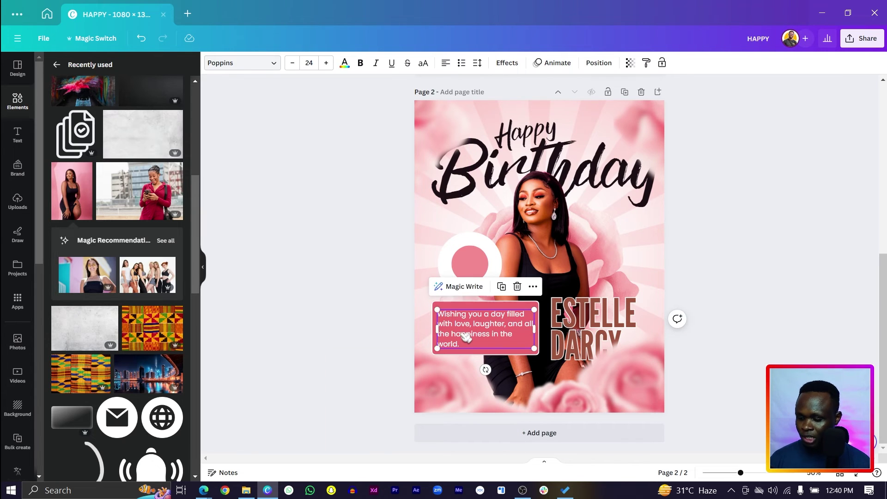
pyautogui.moveTo(466, 337); pyautogui.dragTo(460, 267)
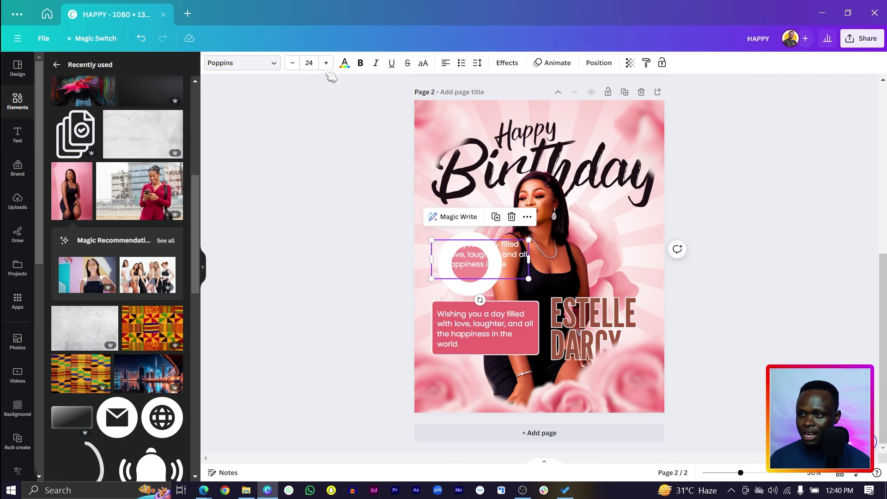
pyautogui.click(356, 65)
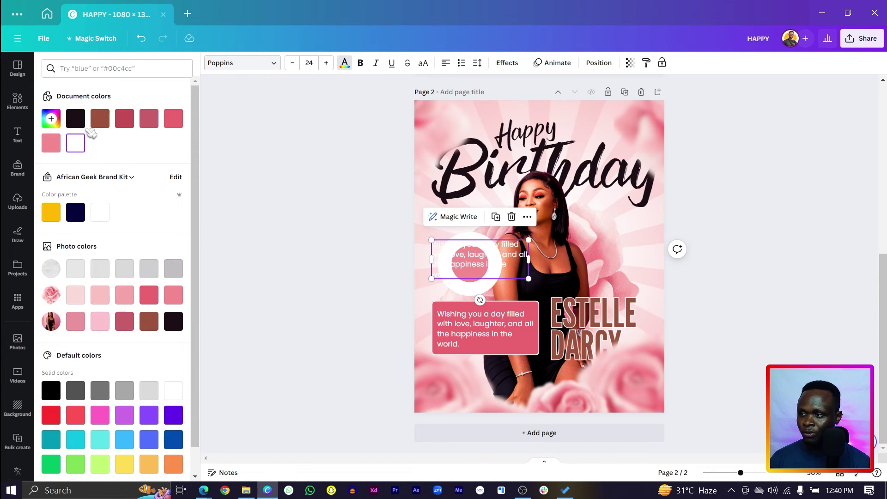
pyautogui.click(110, 123)
# - Replace the copied message's wording with "JUNE JUNE JUNE NJUNE JUNE JUNE" in capitals
pyautogui.doubleClick(500, 262)
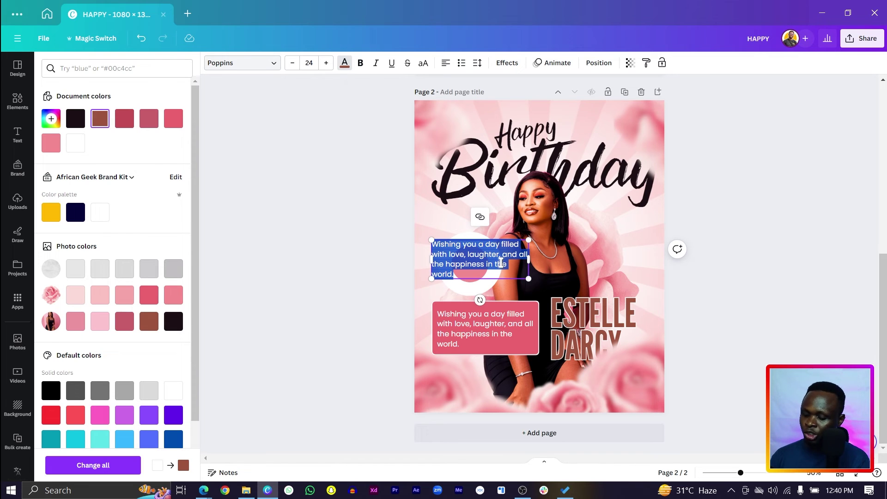
pyautogui.press('BackSpace')
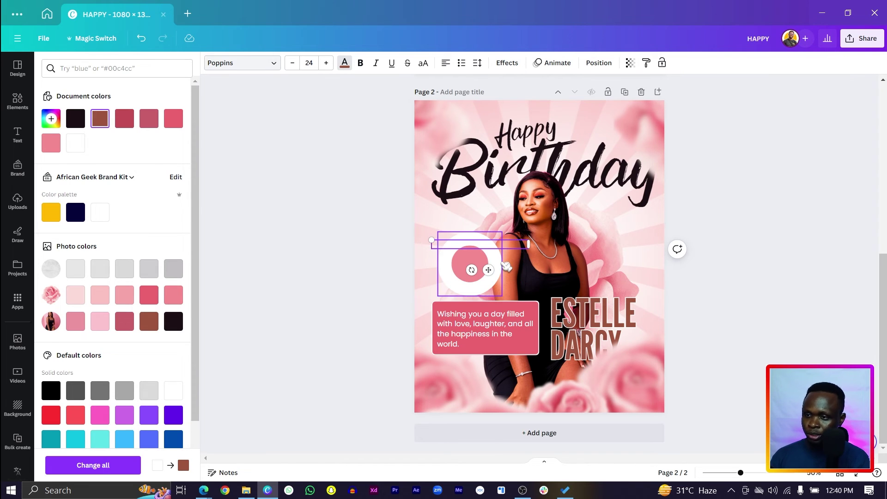
pyautogui.press('capslock')
pyautogui.write('JUNW')
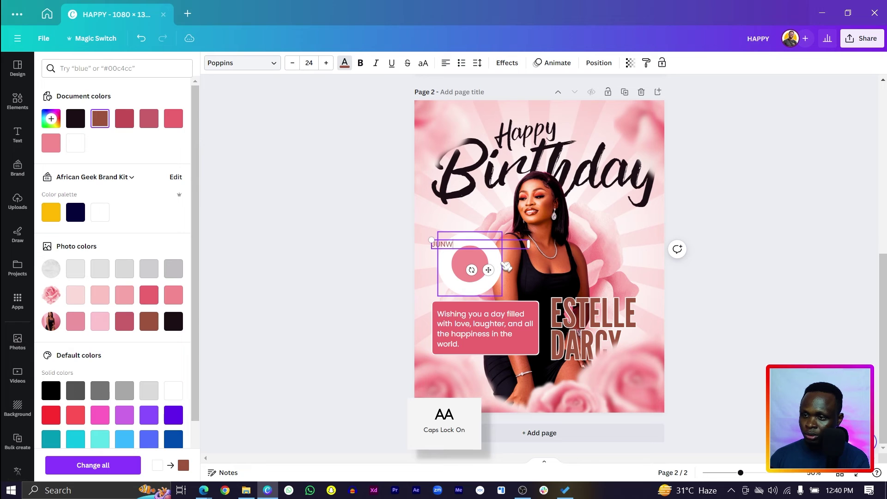
pyautogui.press('BackSpace')
pyautogui.write('E JUNE JUNE NV')
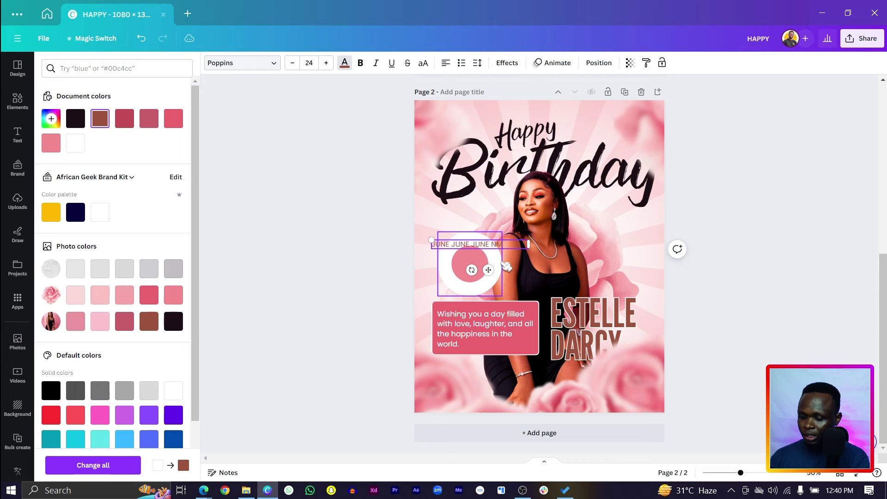
pyautogui.write('JUNE JUNE JUNE')
# - Curve the JUNE text to 81 and fit it as a ring in the white band around the pink circle
pyautogui.hotkey('ctrl', 'a')
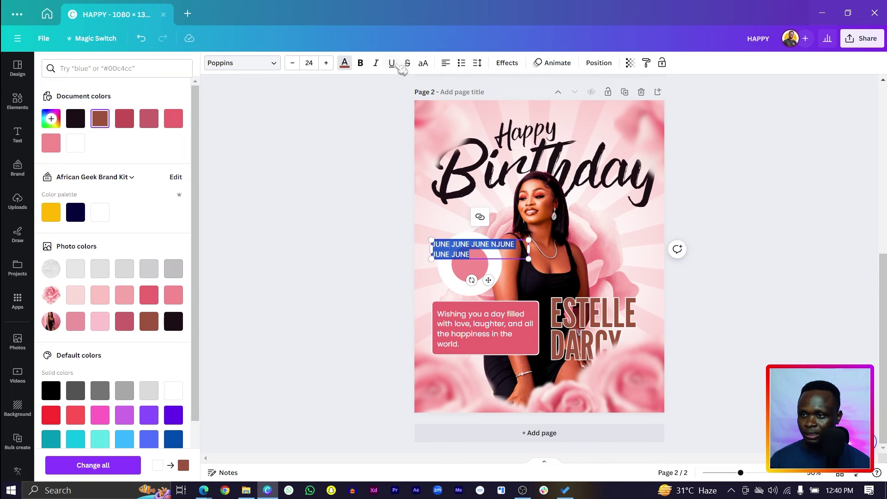
pyautogui.click(508, 63)
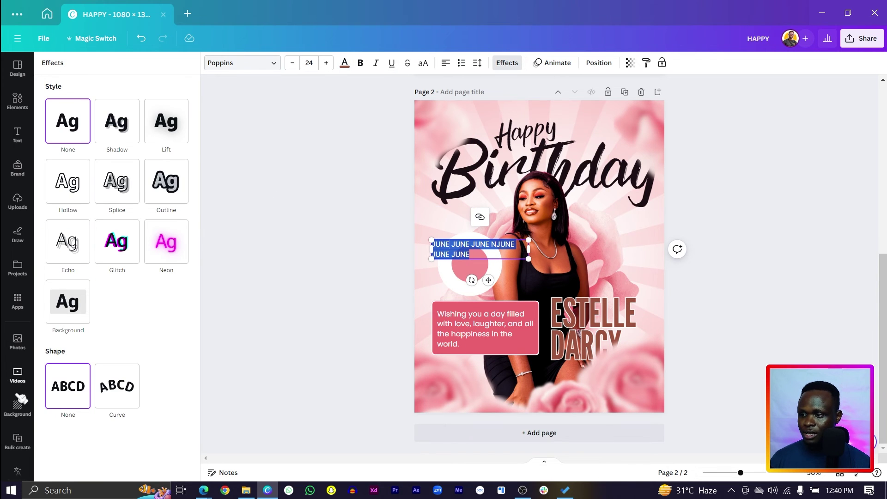
pyautogui.click(132, 396)
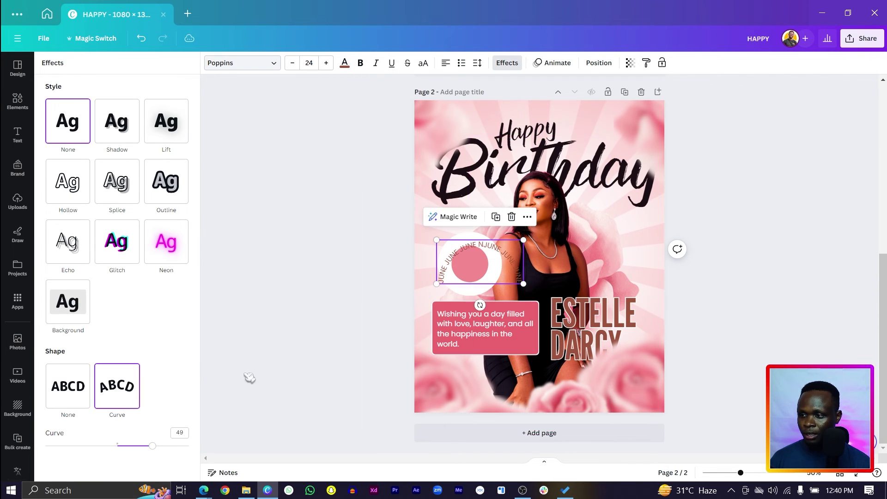
pyautogui.moveTo(156, 448); pyautogui.dragTo(178, 454)
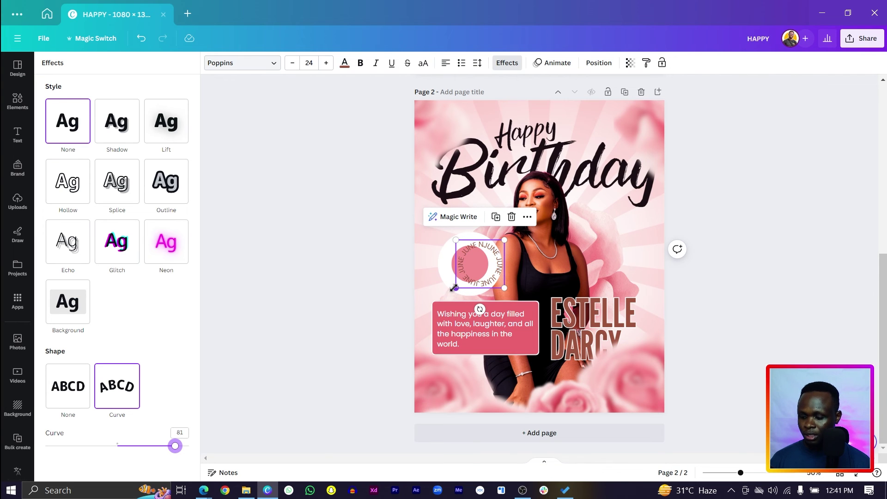
pyautogui.moveTo(454, 288)
pyautogui.mouseDown()
pyautogui.moveTo(441, 303)
pyautogui.moveTo(465, 281)
pyautogui.mouseUp()
pyautogui.click(367, 289)
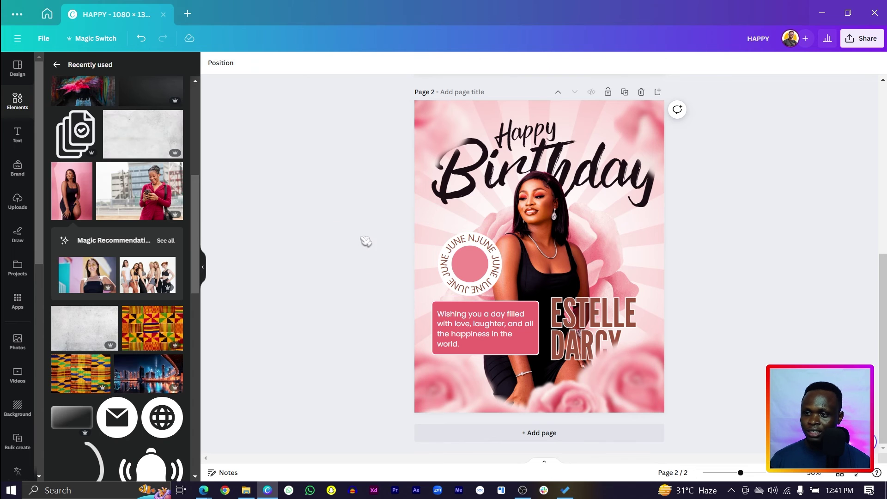
# - Duplicate the celebrant's name text onto the circle and replace its wording with the day number of the birthday
pyautogui.click(577, 338)
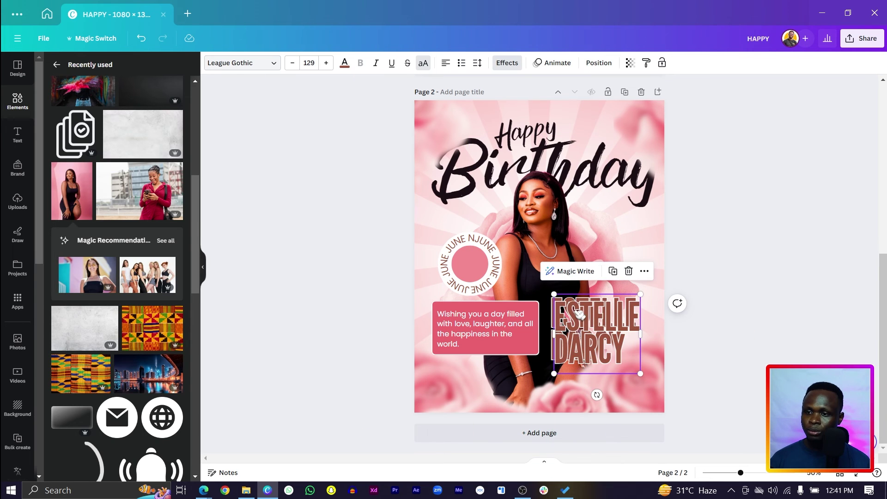
pyautogui.hotkey('ctrl', 'd')
pyautogui.moveTo(580, 315); pyautogui.dragTo(462, 251)
pyautogui.doubleClick(476, 265)
pyautogui.write('1')
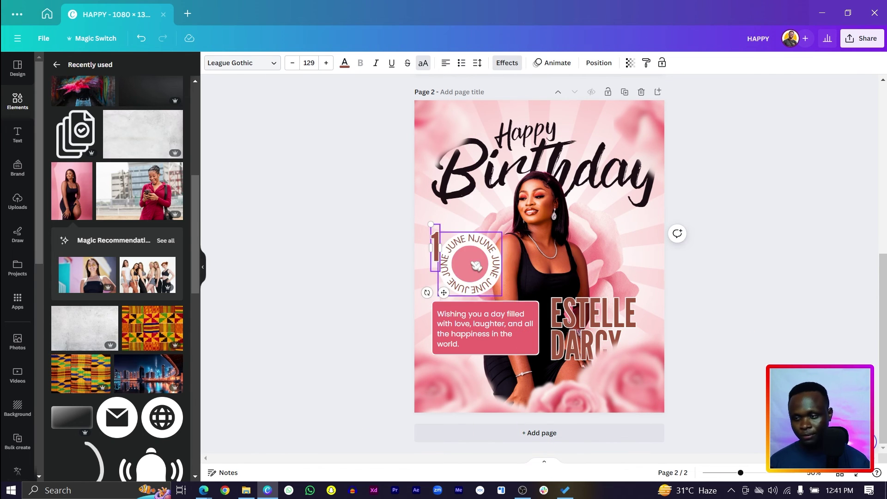
pyautogui.write('5')
# - Scale the day number down to font size 99.4 and center it inside the pink circle
pyautogui.moveTo(451, 292); pyautogui.dragTo(467, 268)
pyautogui.click(468, 269)
pyautogui.click(466, 268)
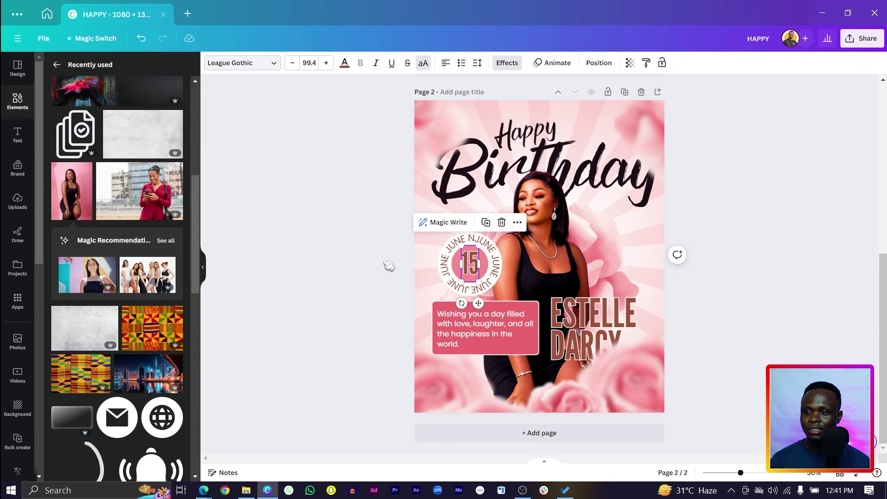
pyautogui.click(374, 283)
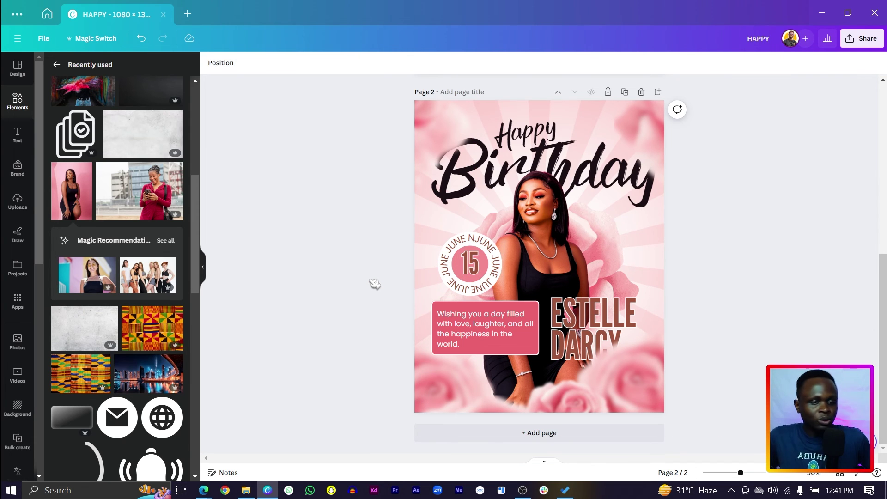